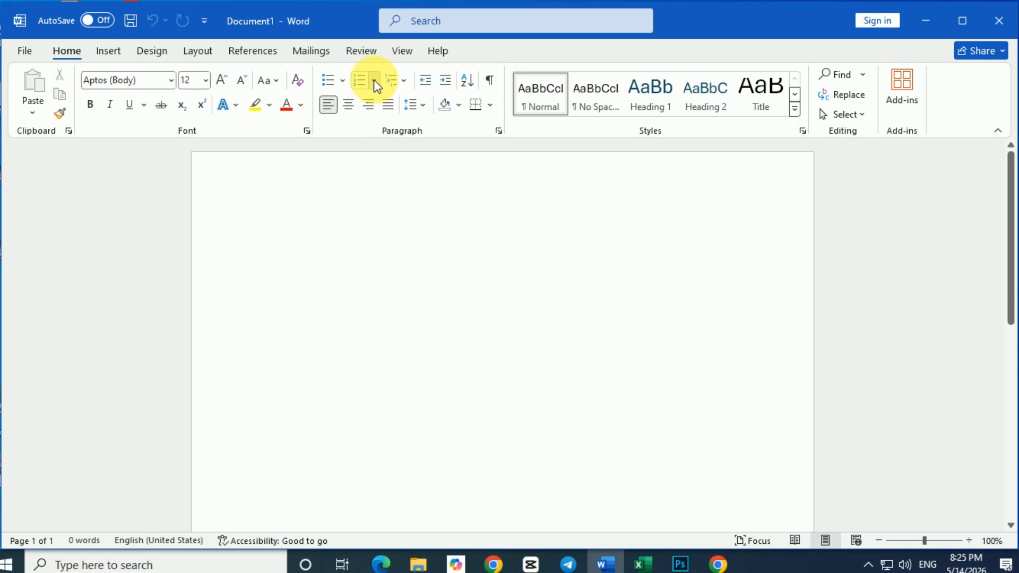
click(374, 81)
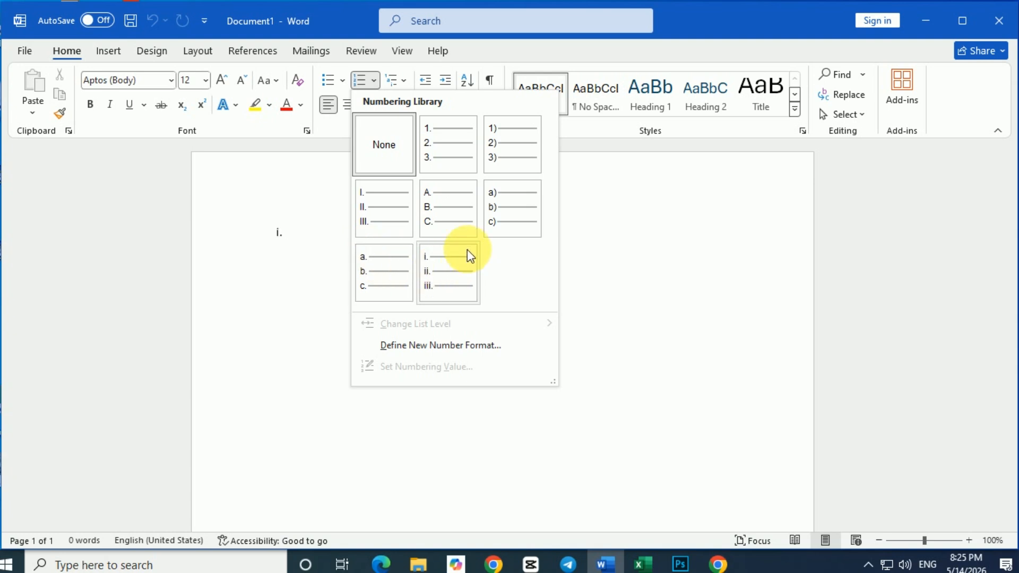
click(444, 148)
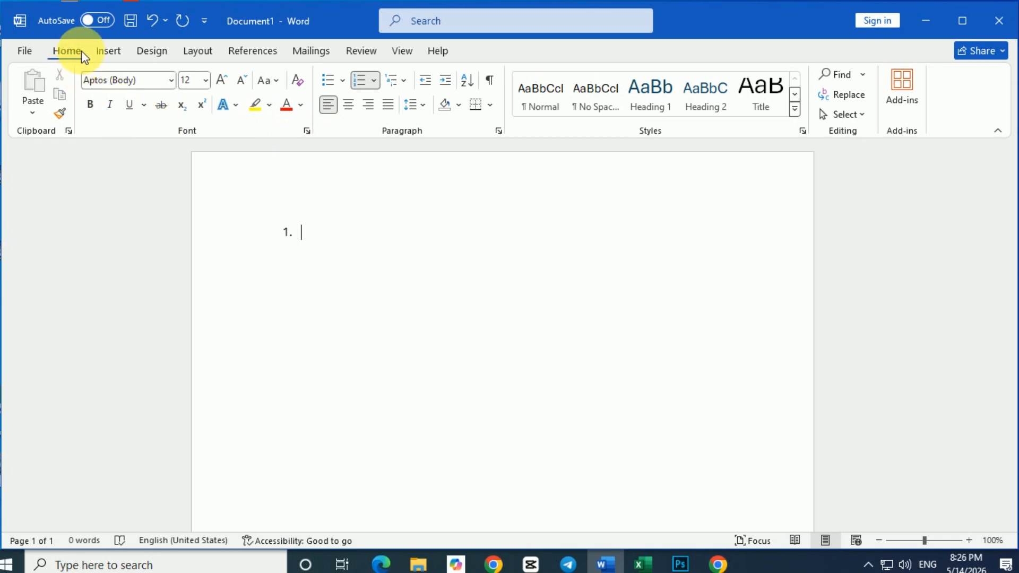
click(152, 21)
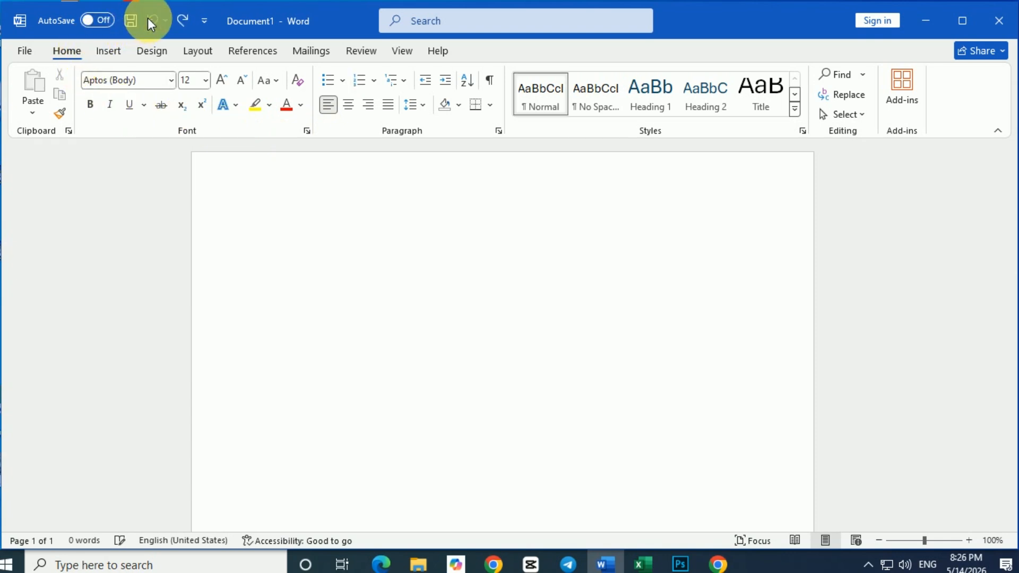
Start a numbered list at 1. with the item "In English, there are 8 parts of speech" and add an empty second item.
text(1.)
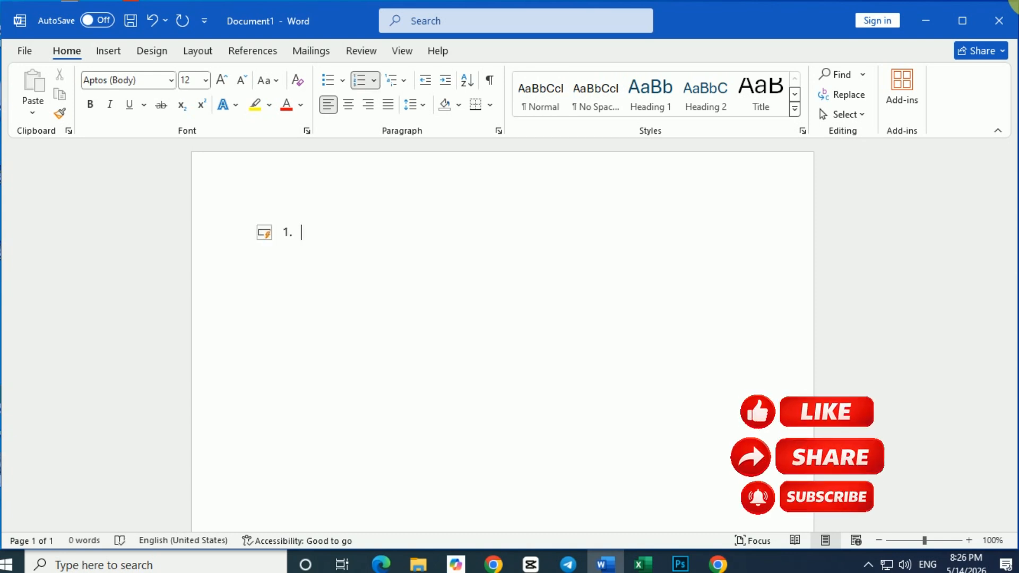
text(In English, there are 8 parts of speech)
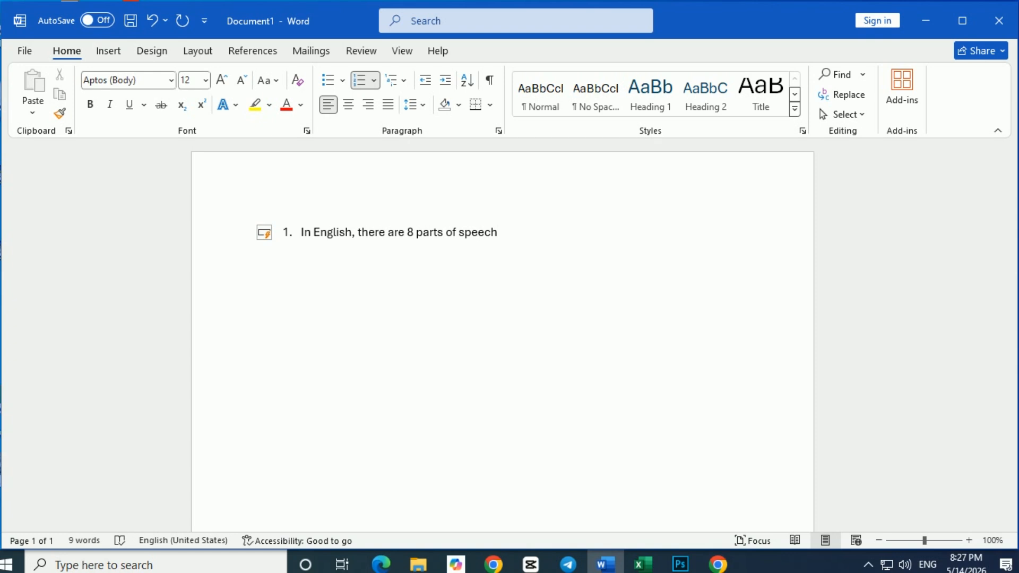
key(Return)
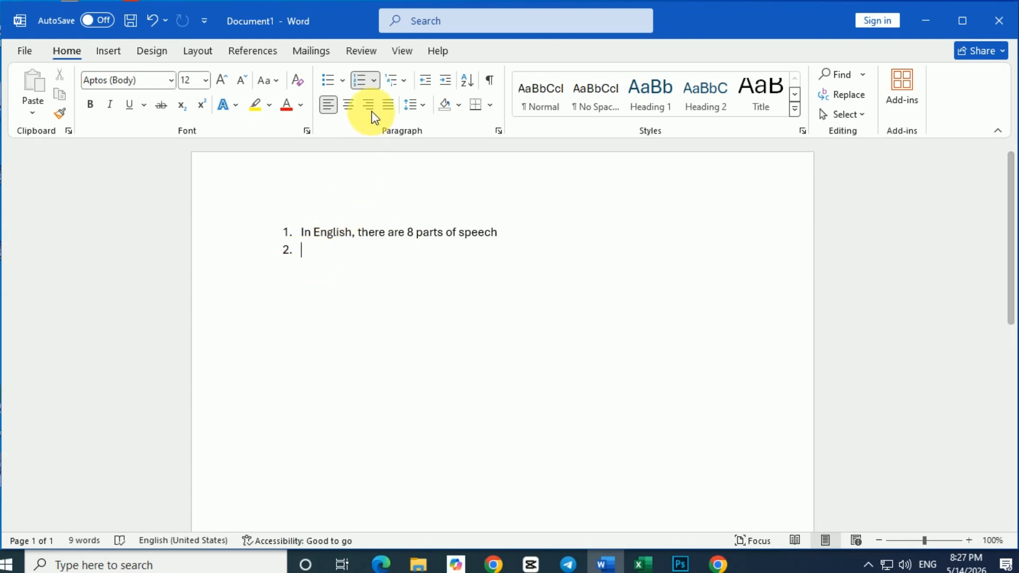
Apply the 1., 1.1., 1.1.1. multilevel format from the list library to the numbered list.
click(405, 80)
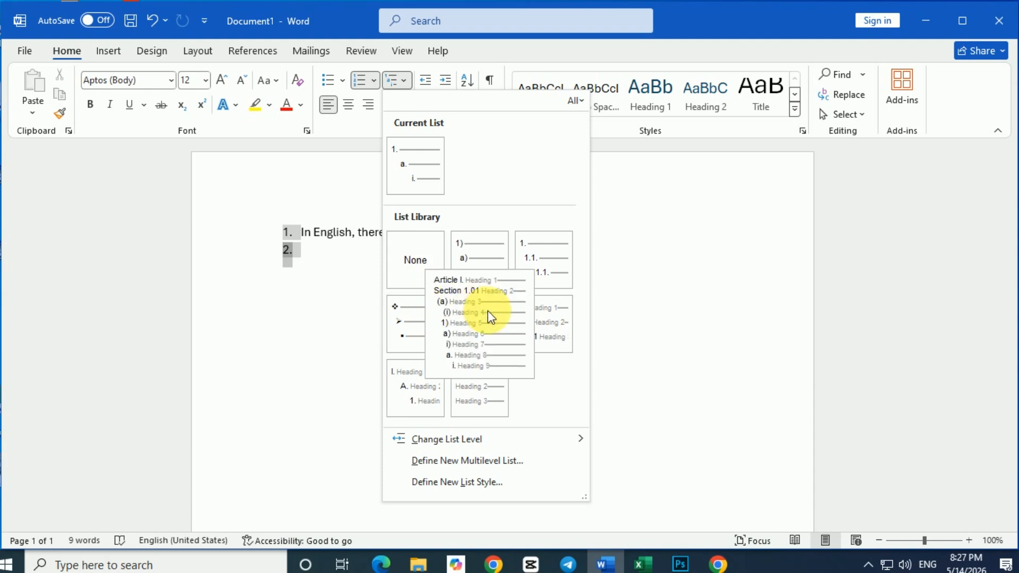
mouse_move(543, 279)
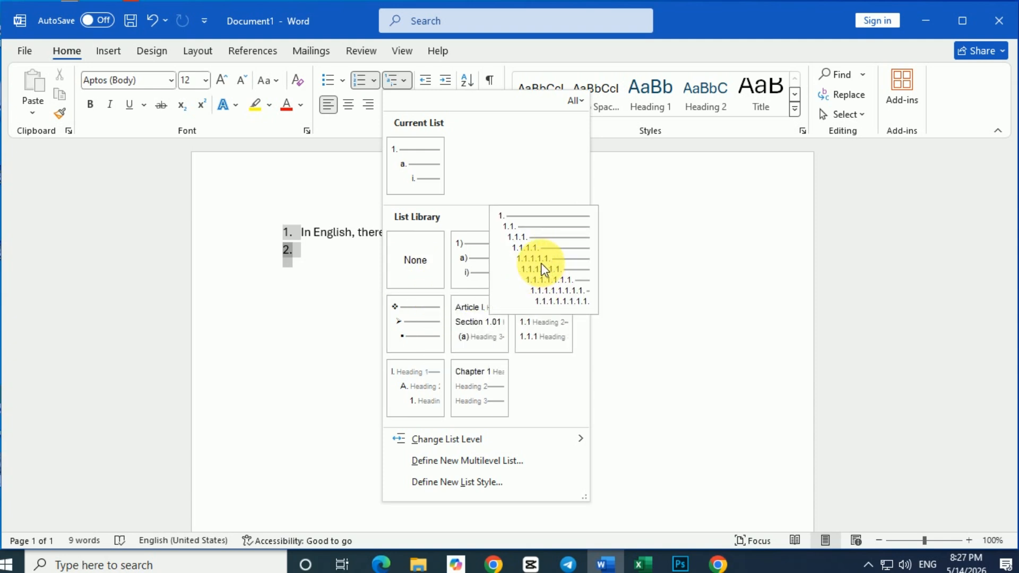
click(547, 266)
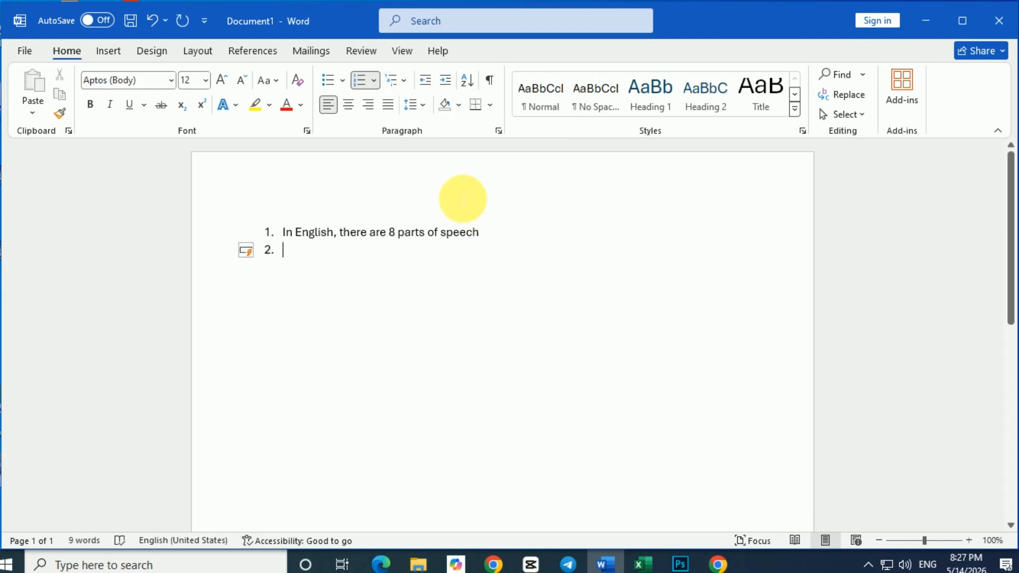
click(375, 81)
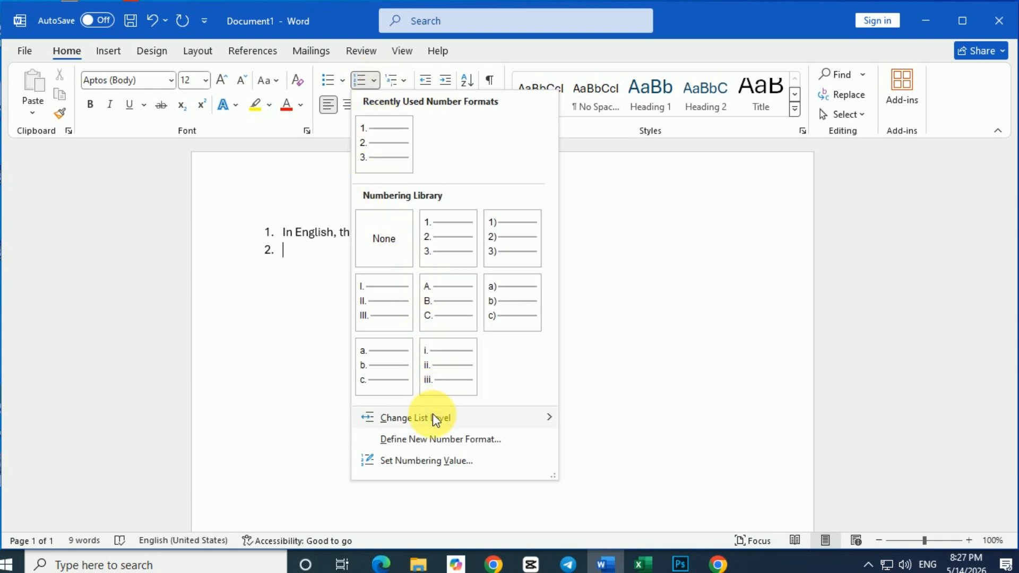
mouse_move(432, 417)
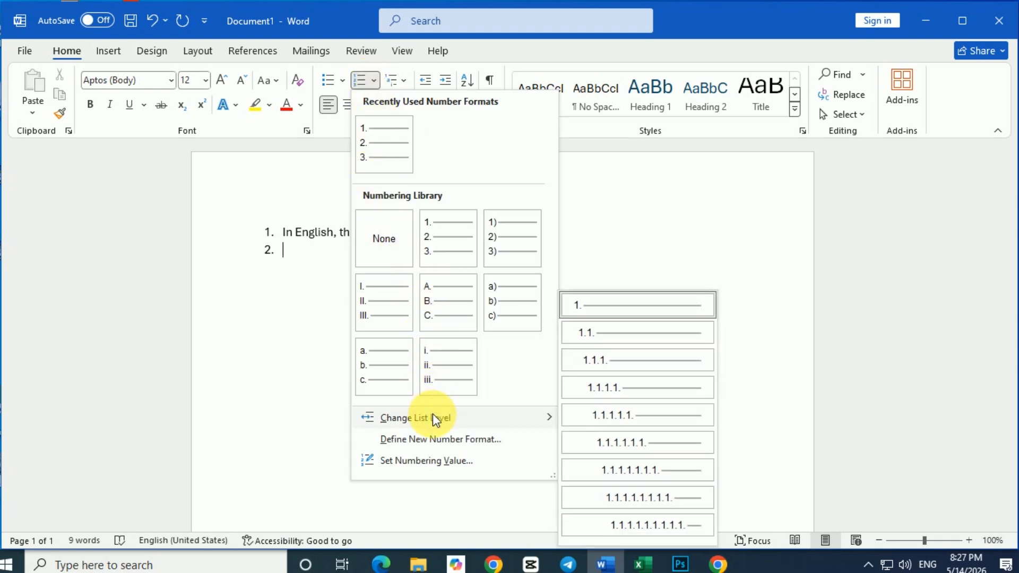
click(594, 330)
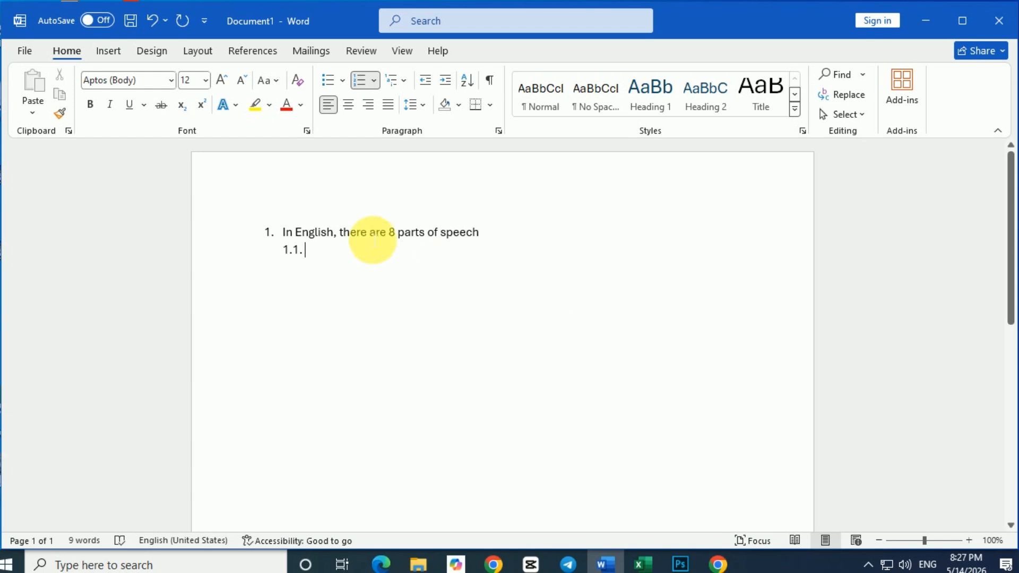
click(151, 21)
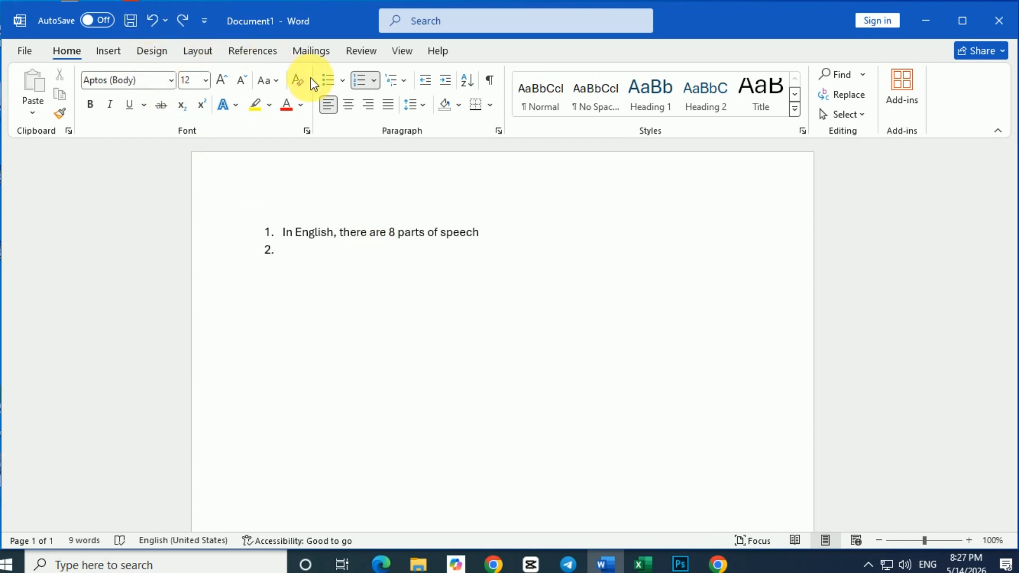
click(405, 81)
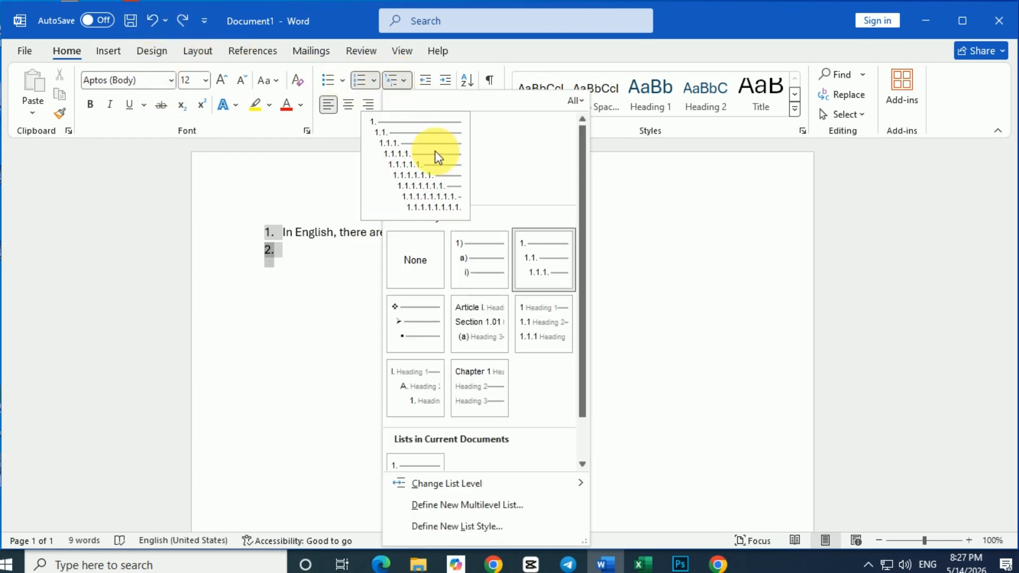
mouse_move(467, 482)
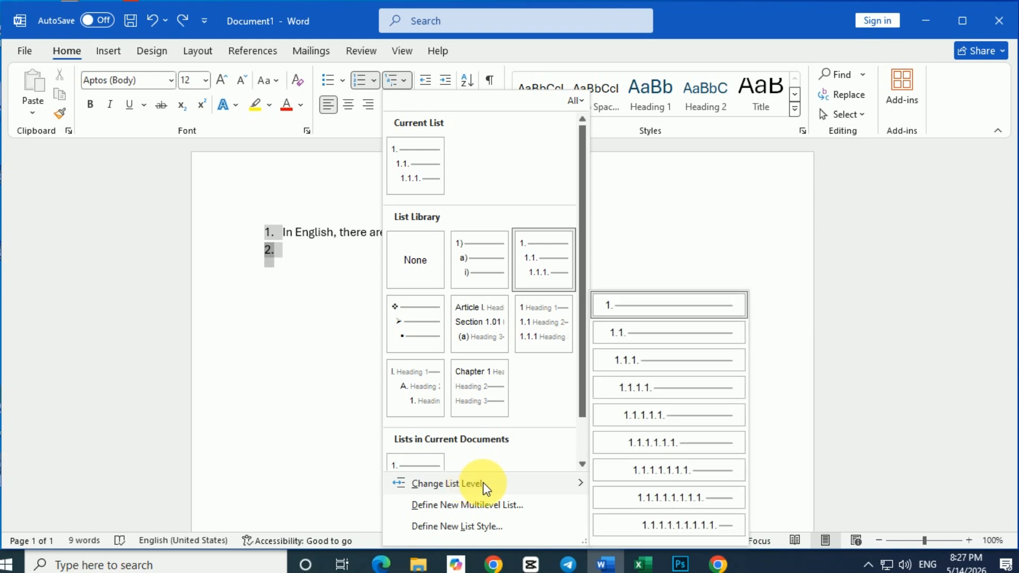
click(629, 334)
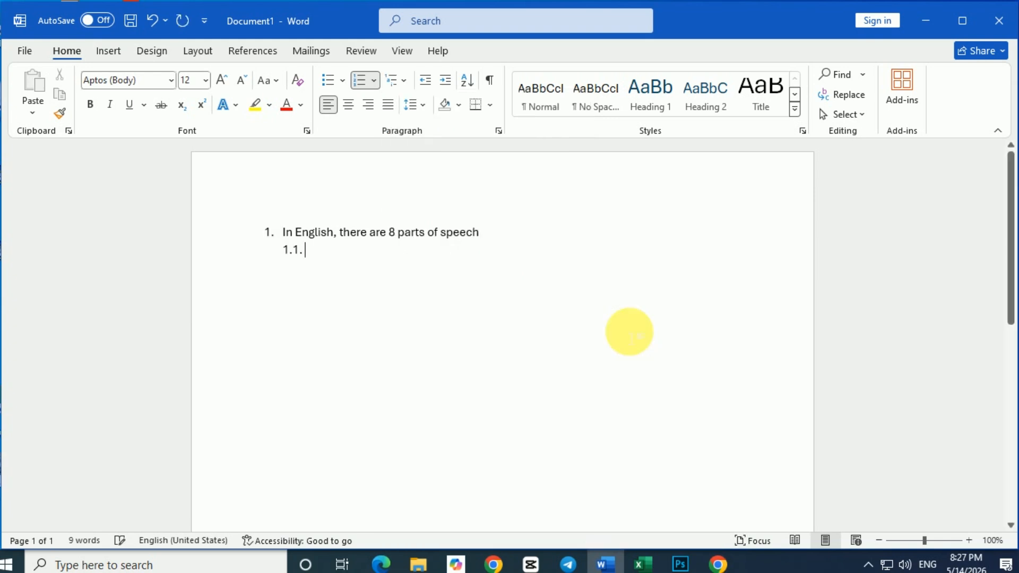
click(151, 19)
Replace the empty second item's number with 1.1., enter "Noun" as its text and add another item below.
click(311, 272)
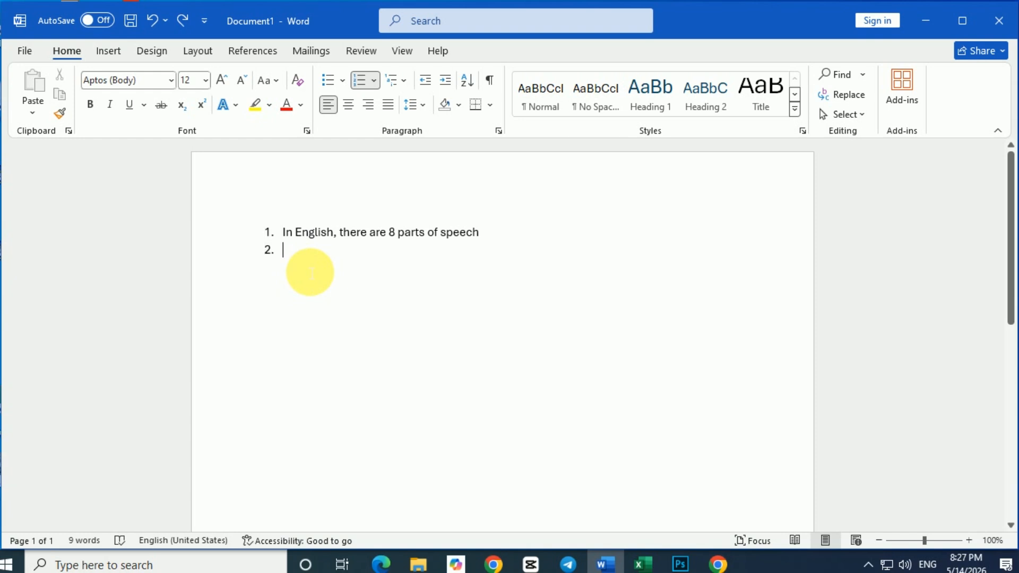
key(BackSpace)
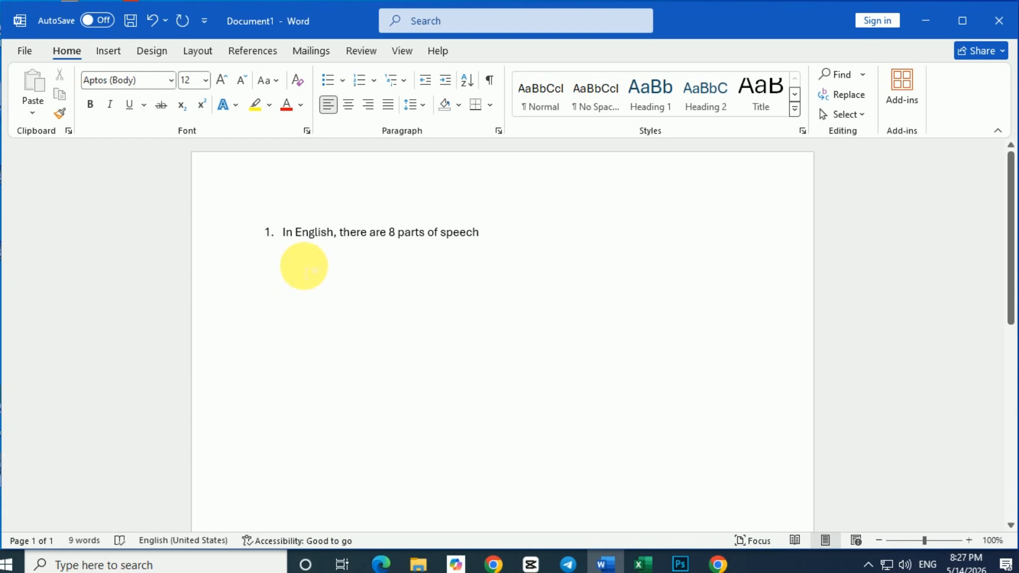
text(1.)
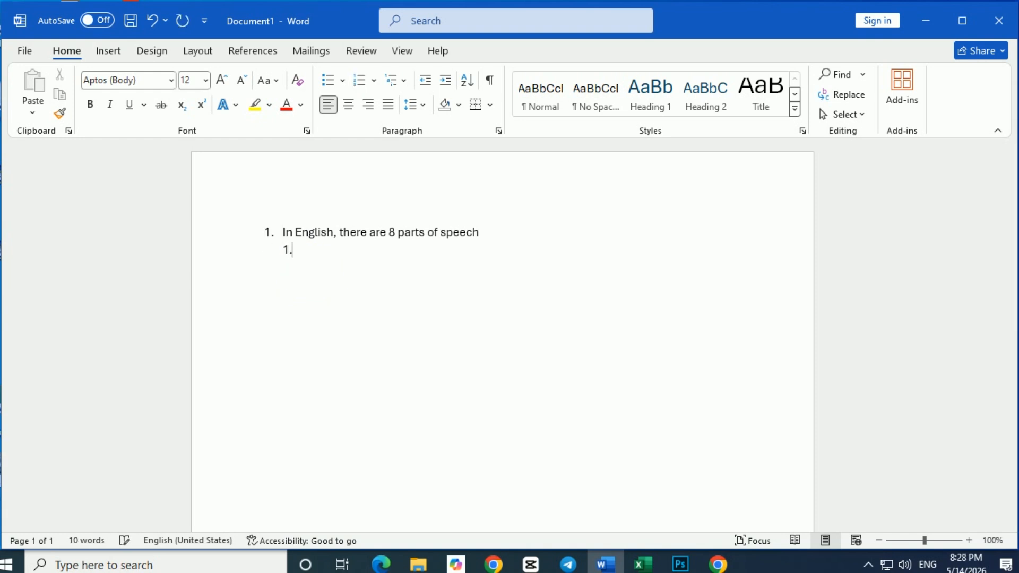
text(1.)
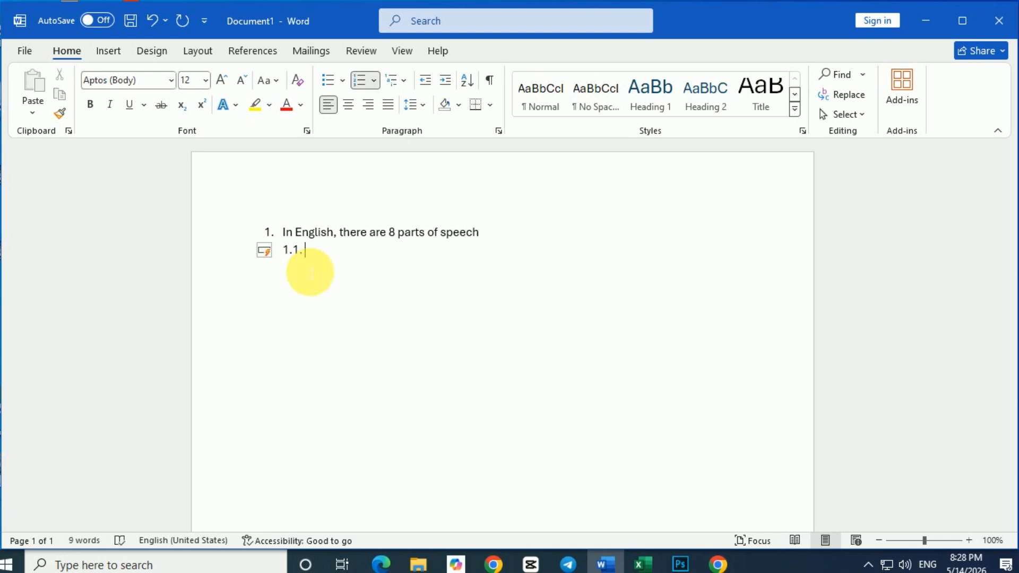
text( Noun)
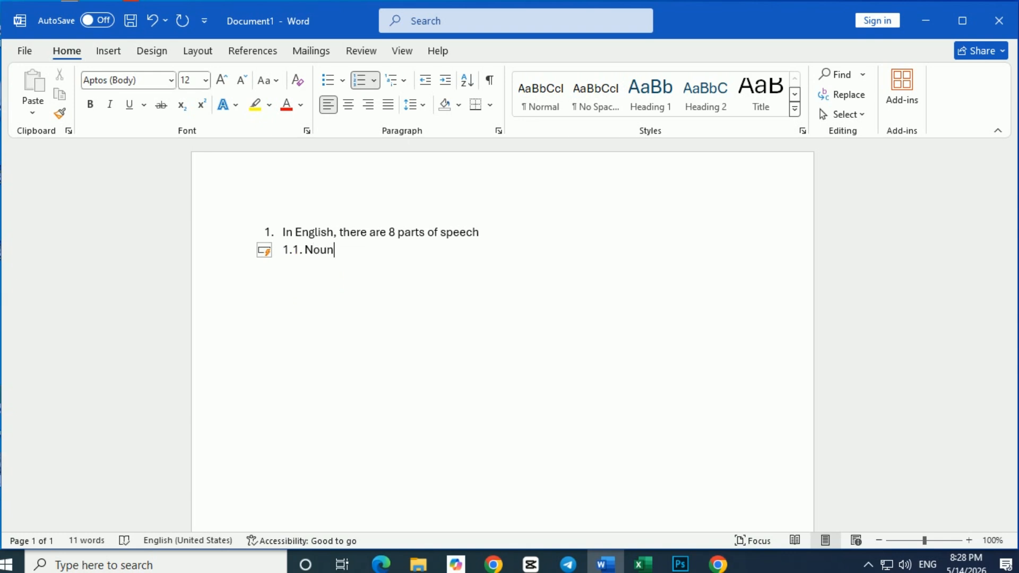
key(Return)
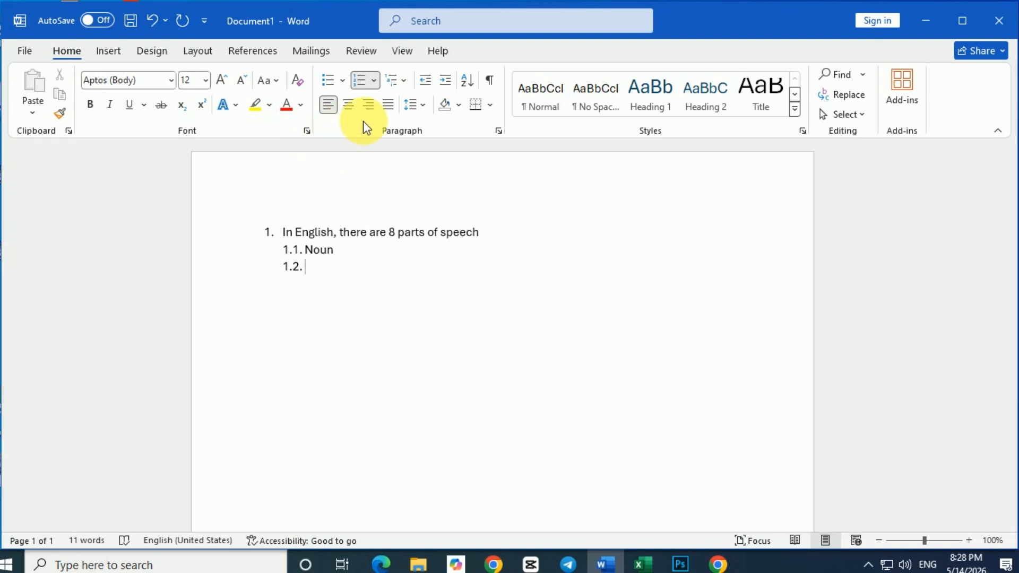
click(373, 82)
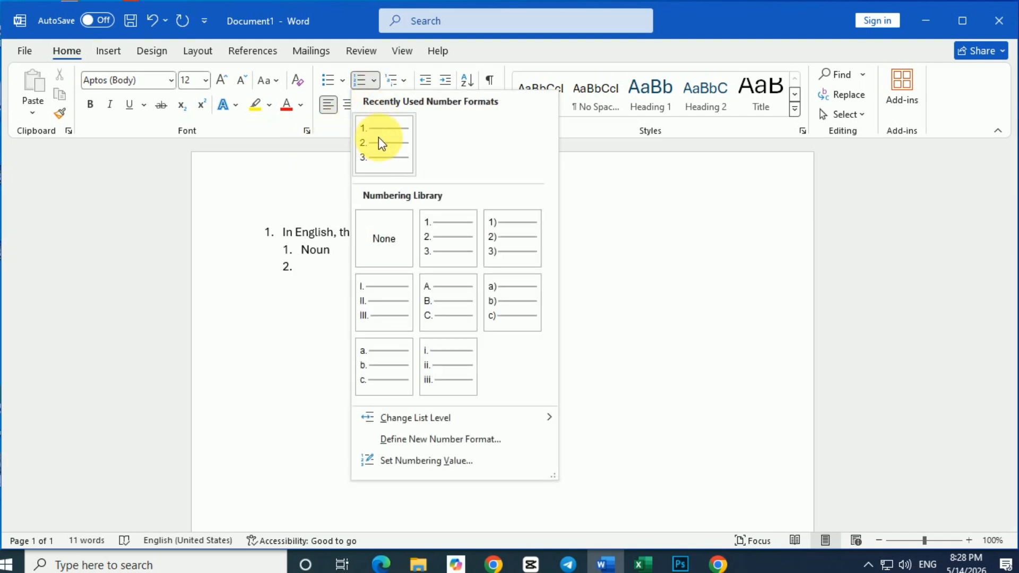
mouse_move(416, 417)
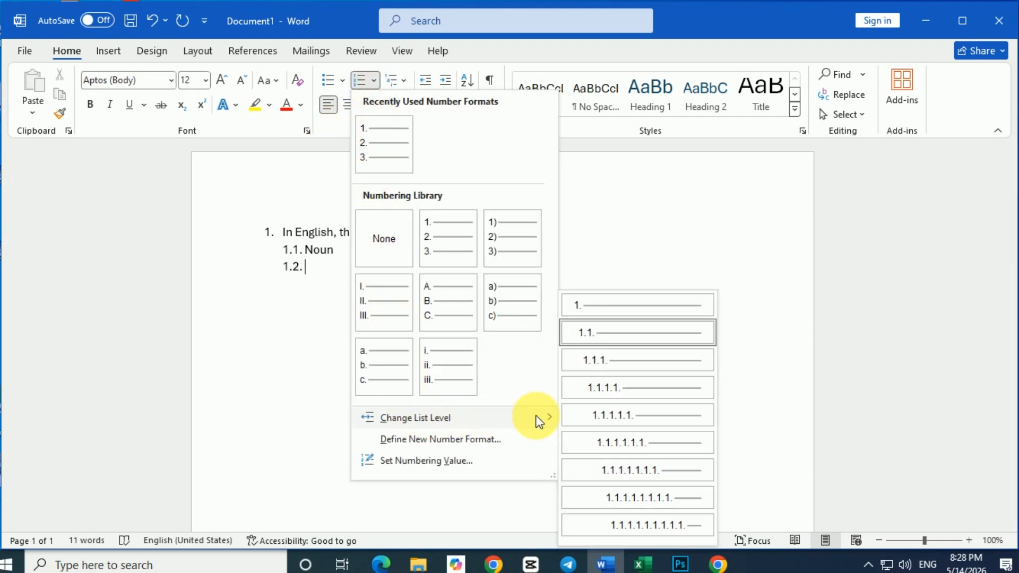
click(608, 359)
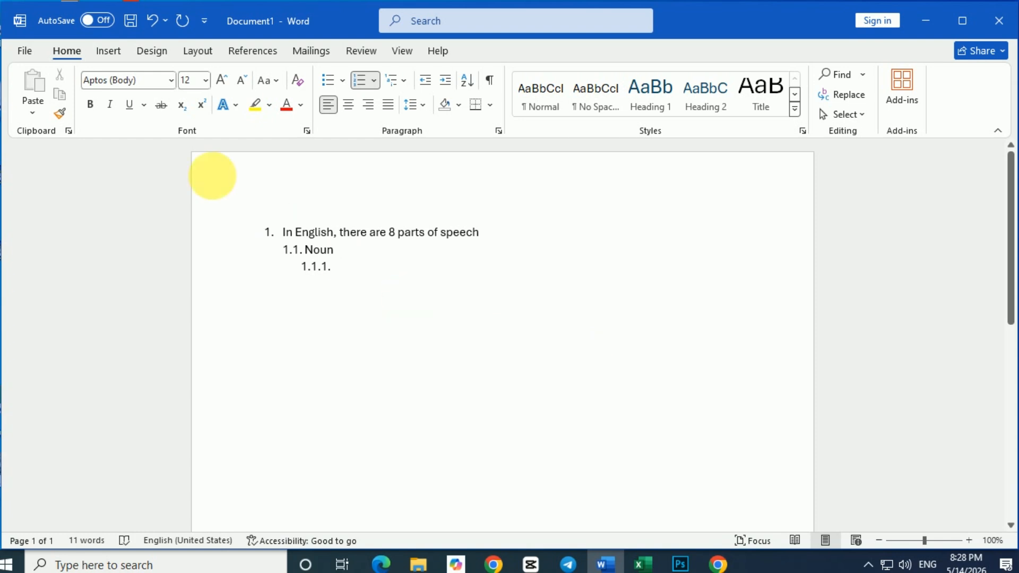
click(152, 17)
click(407, 83)
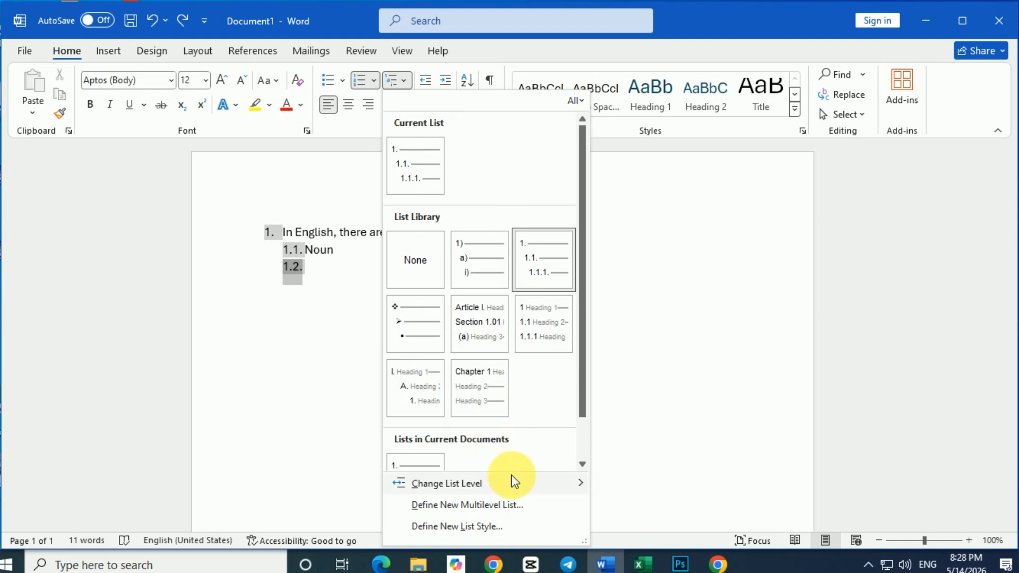
mouse_move(512, 480)
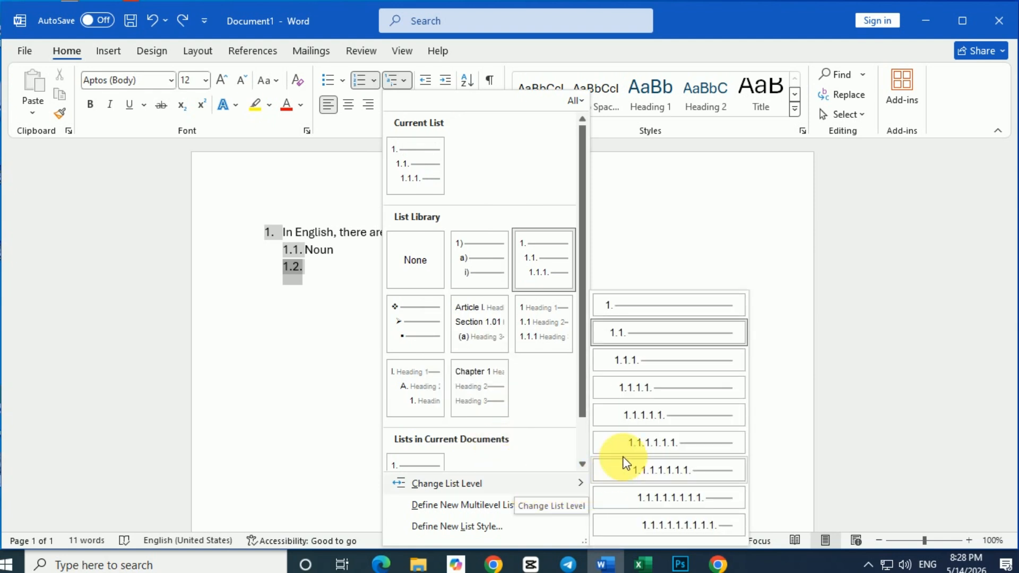
click(645, 362)
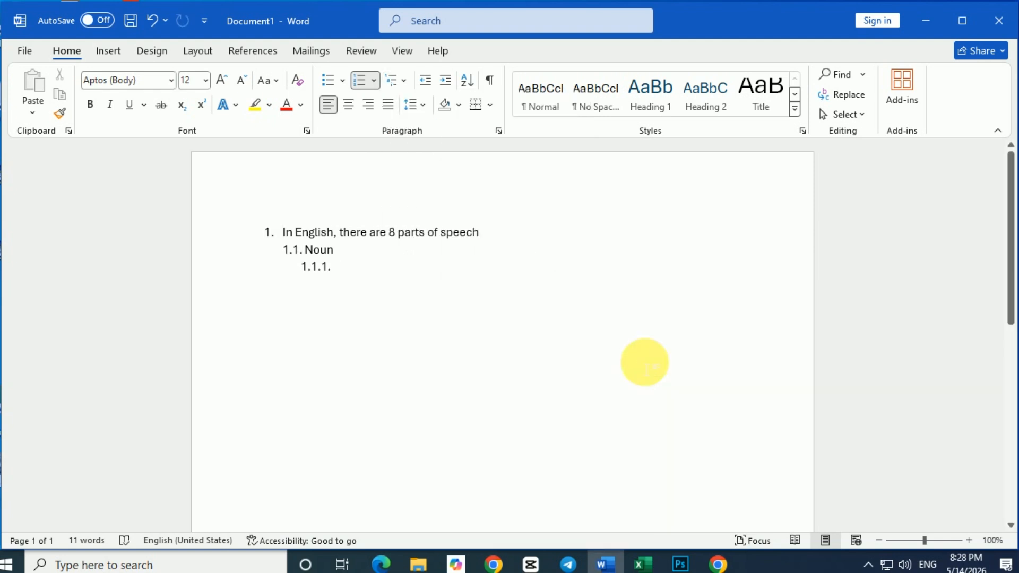
click(411, 84)
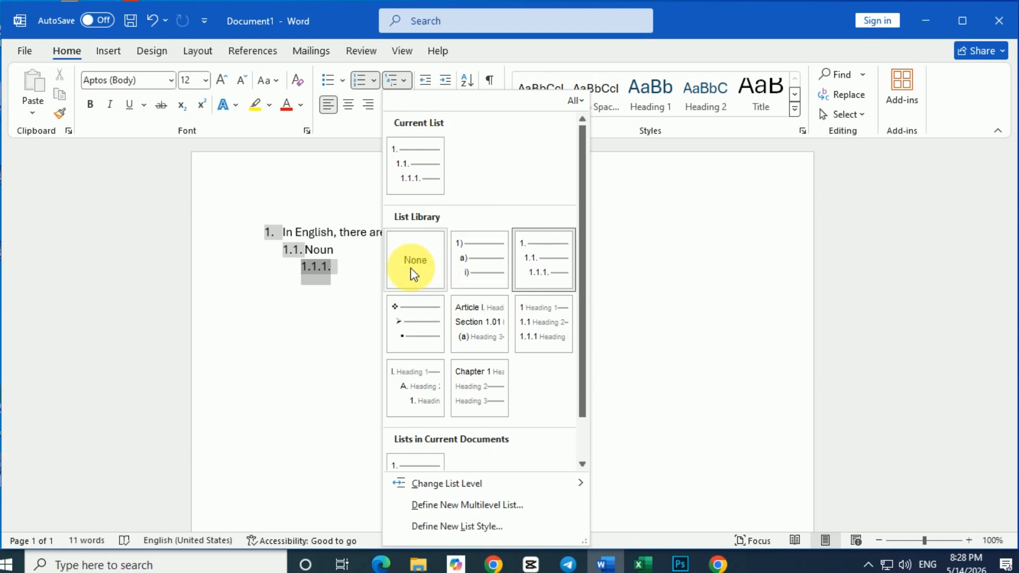
click(351, 273)
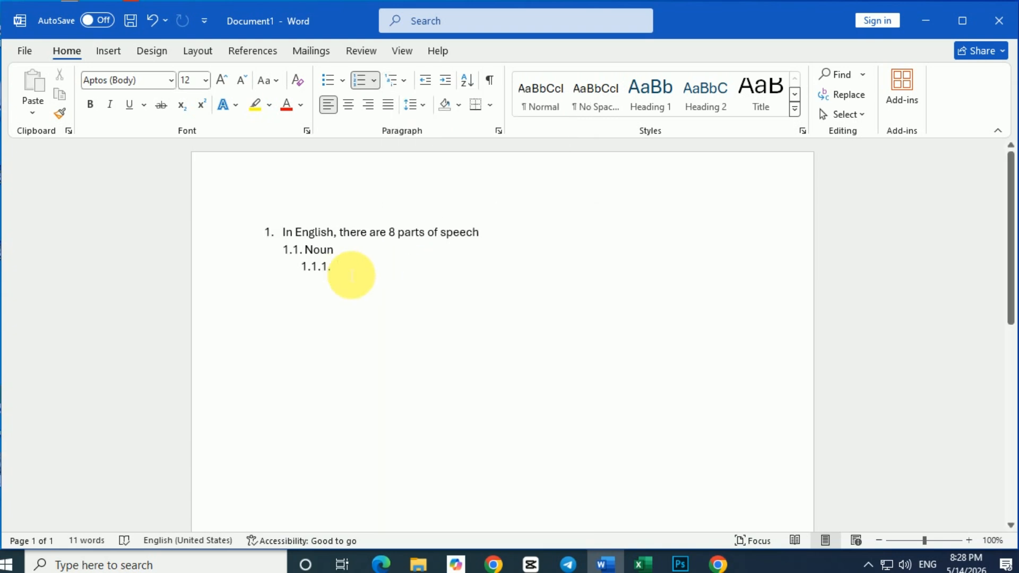
click(149, 20)
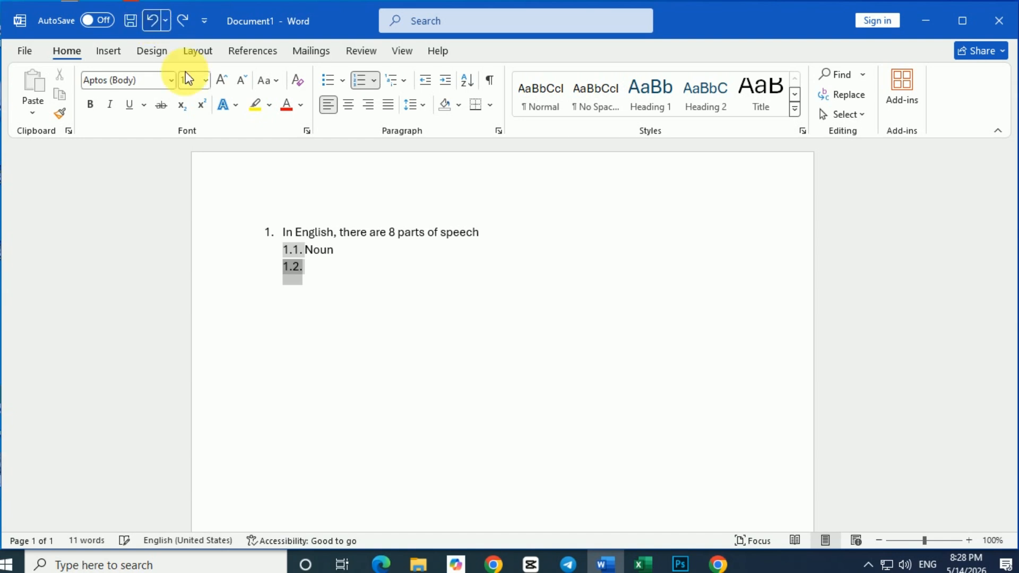
Replace the number of the empty item below "Noun" with the third-level number 1.1.1.
click(329, 285)
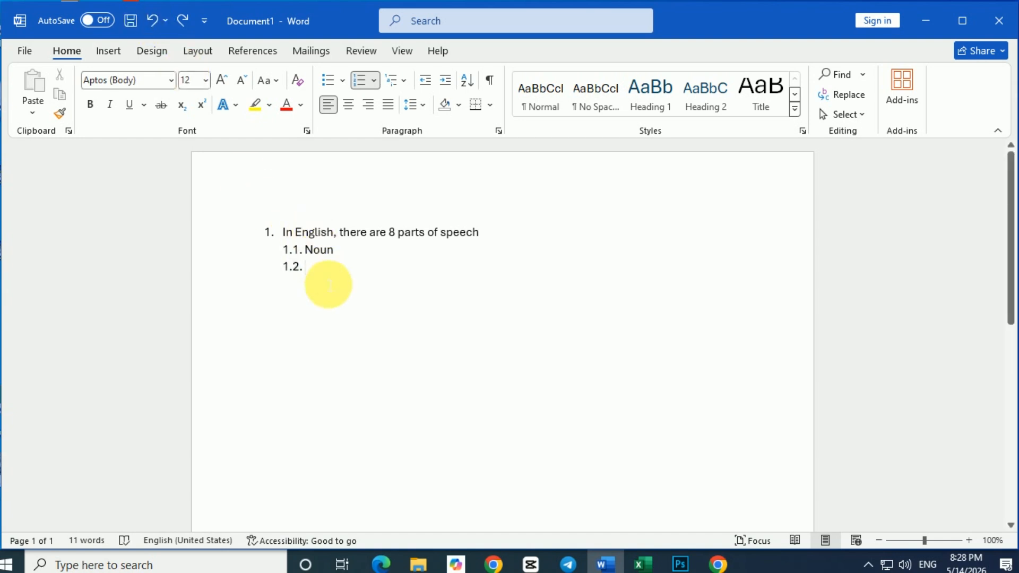
key(BackSpace)
text(1)
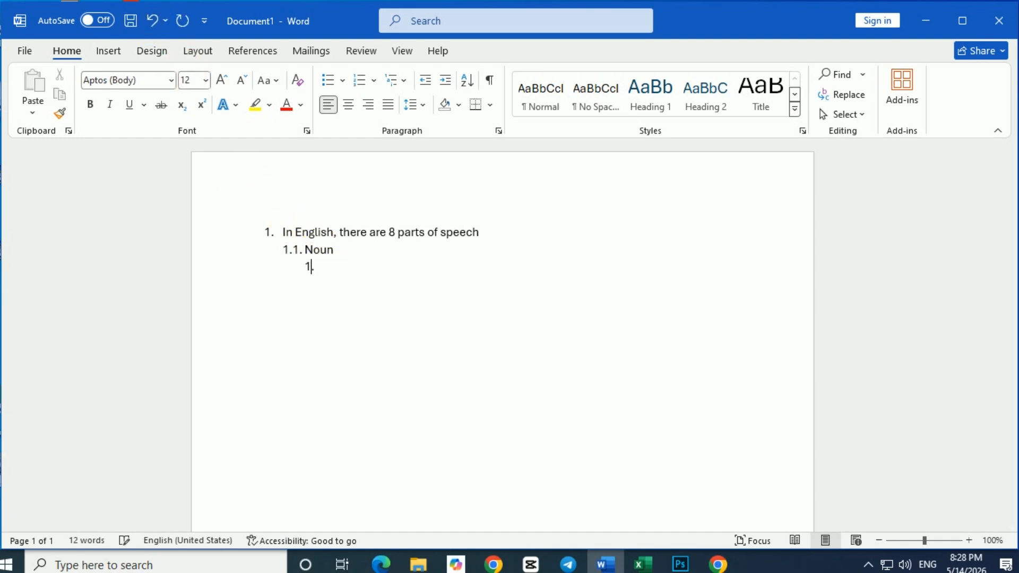
text(.1.1.)
key(space)
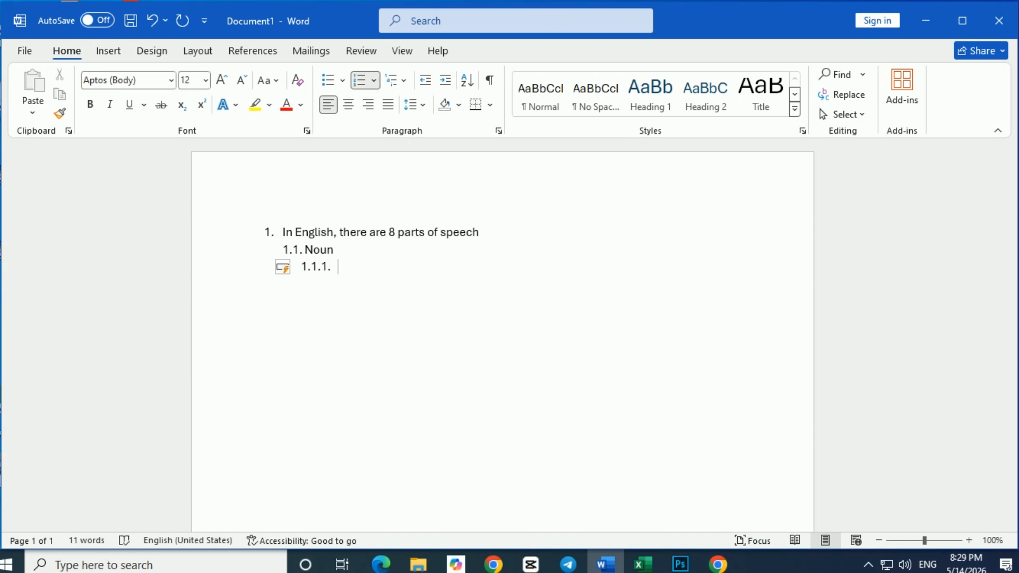
Enter "Proper Noun" as the text of item 1.1.1. and add an empty item below it.
text(proper N)
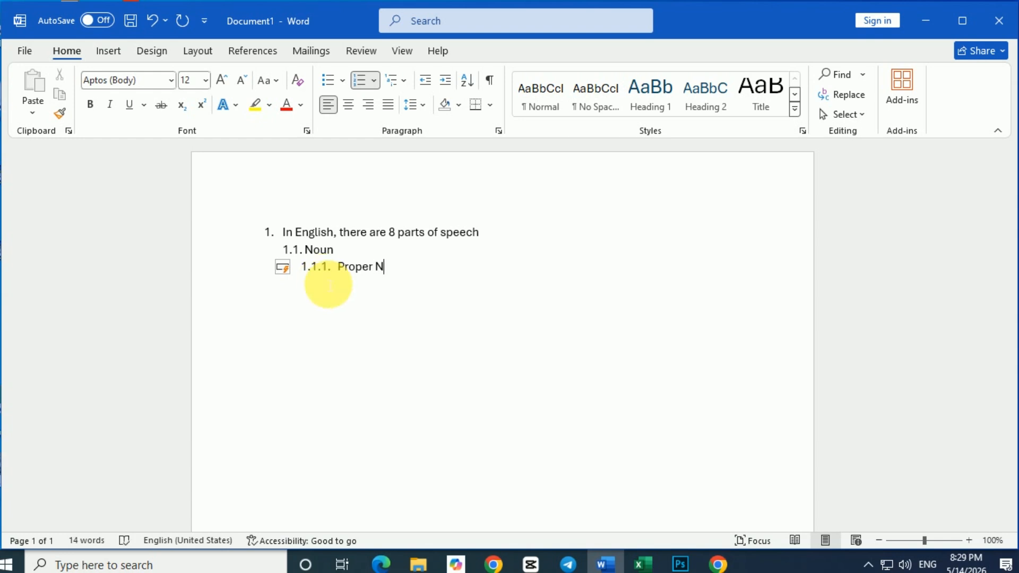
text(oun)
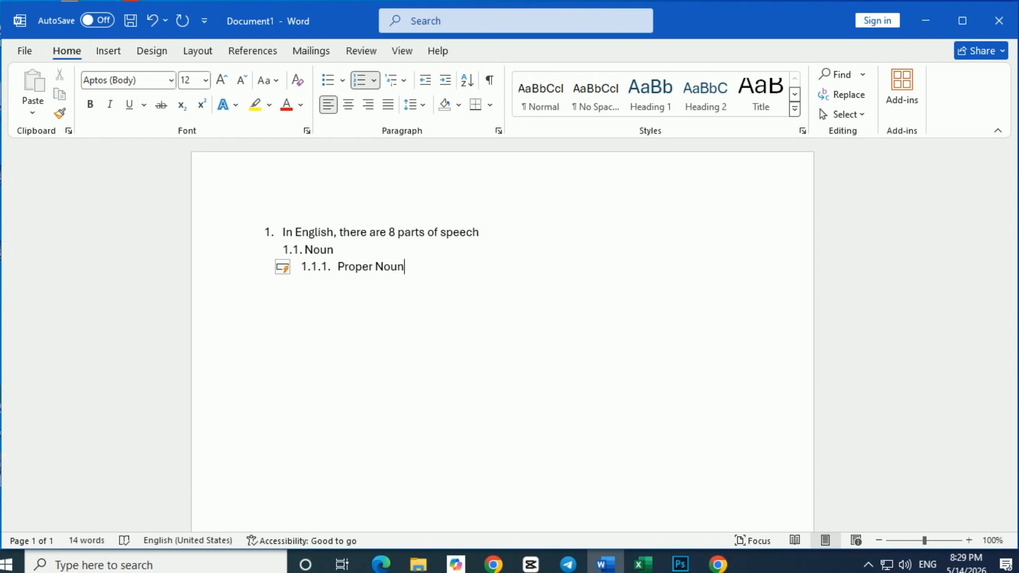
key(Return)
Change the empty item below "Proper Noun" to list level 4 and enter "Ethiopia" and "Australia" as consecutive items.
click(376, 85)
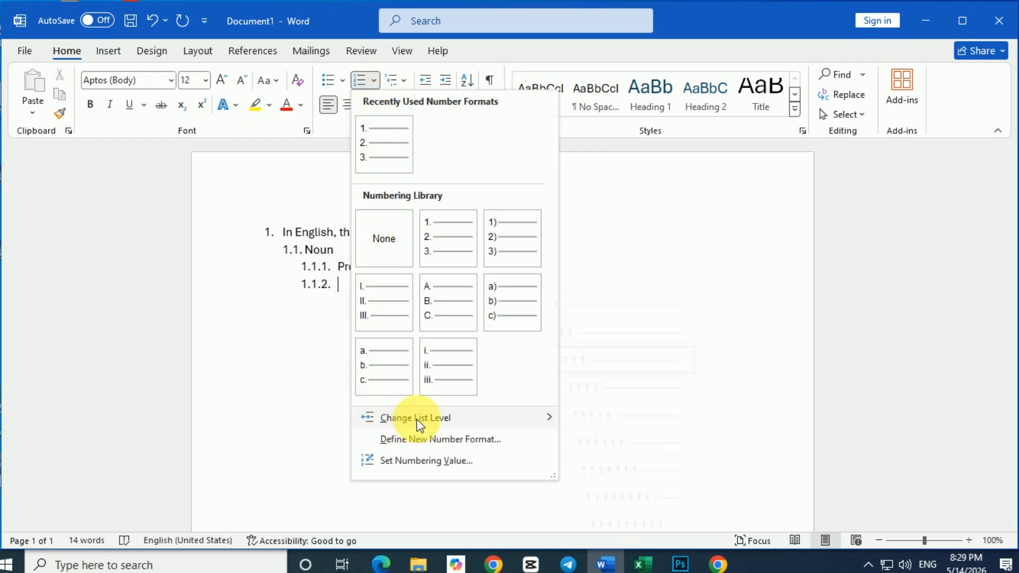
mouse_move(416, 418)
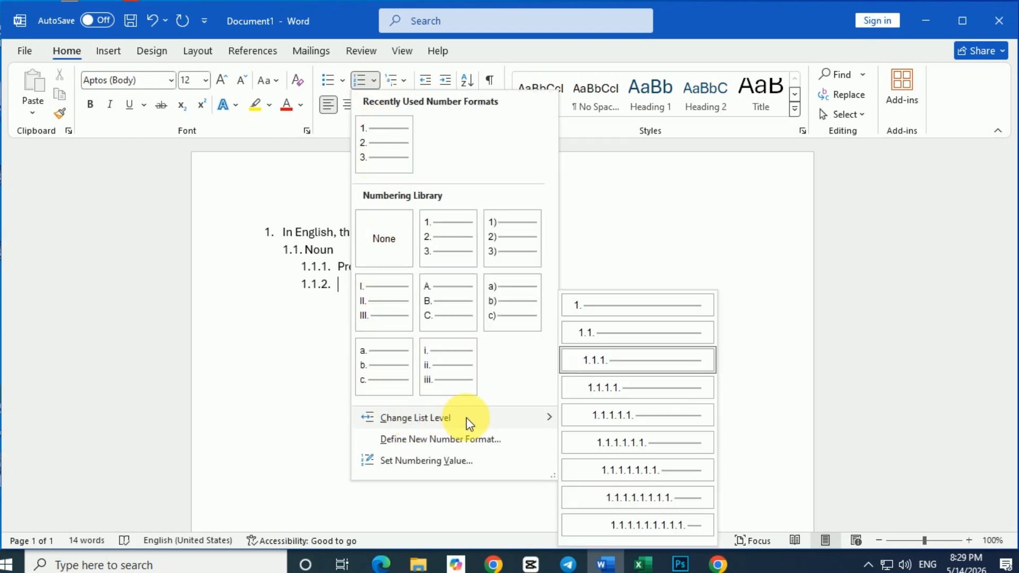
click(610, 387)
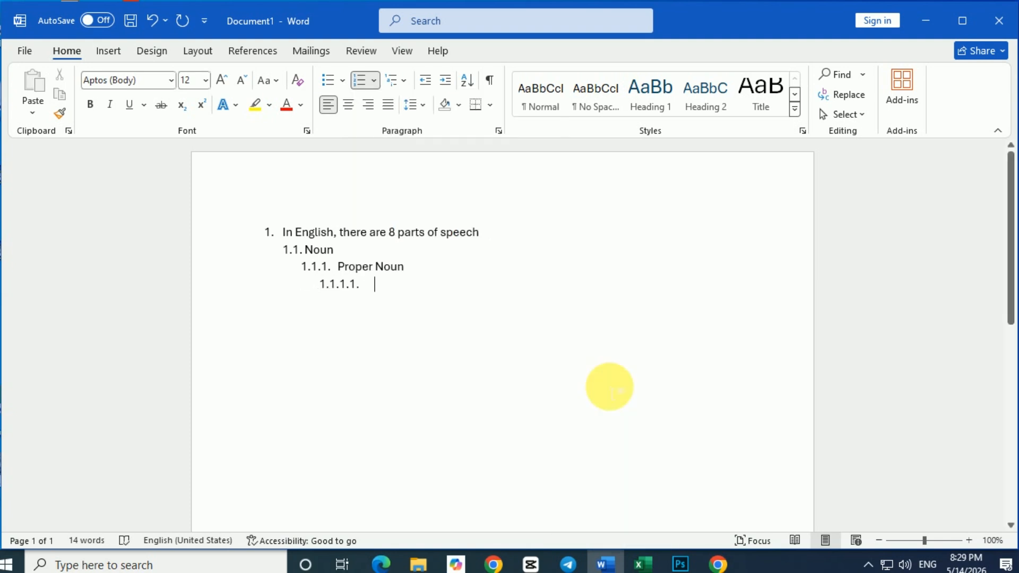
text(E)
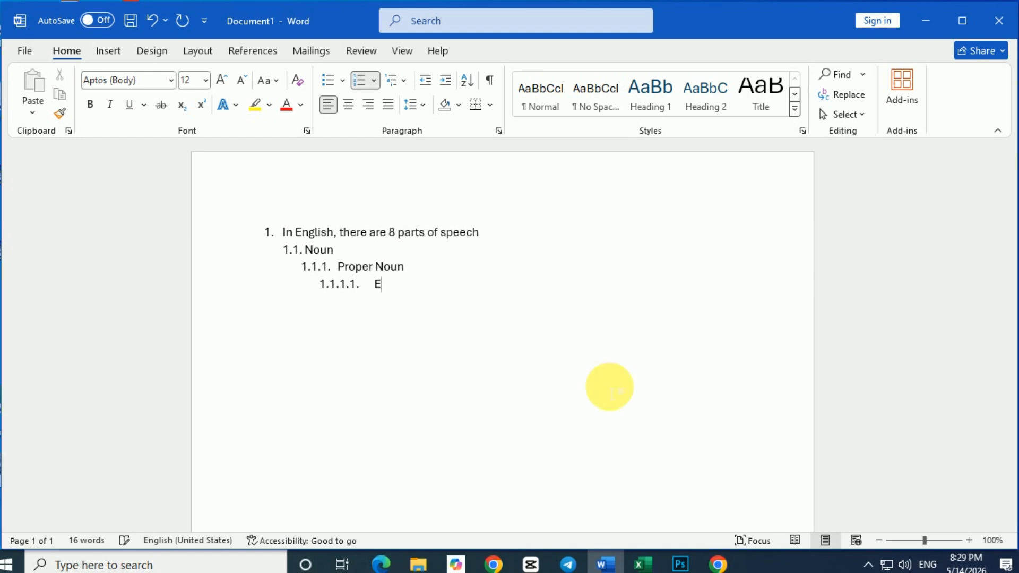
text(thio)
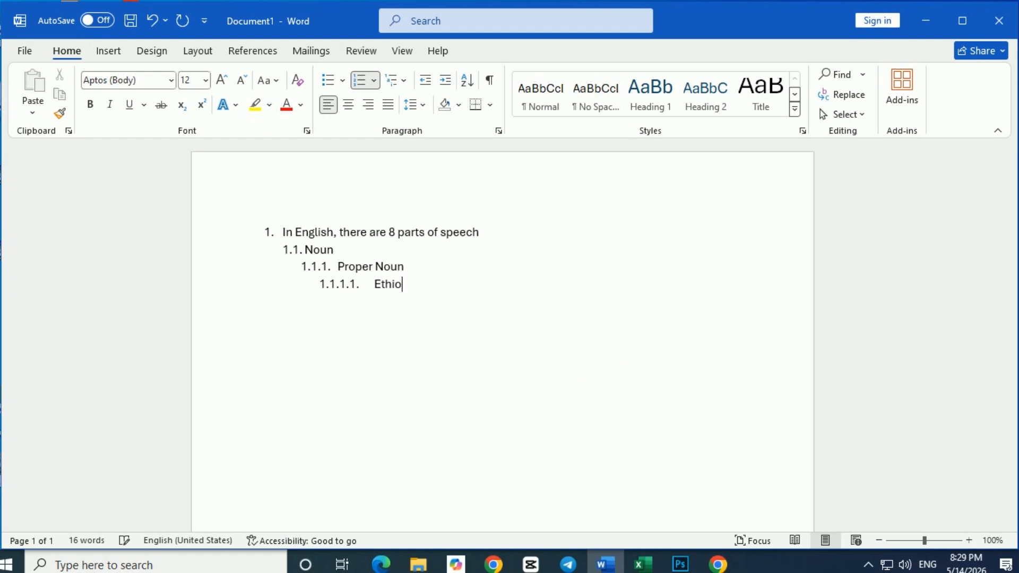
text(pian)
key(Return)
text(Australia)
key(Return)
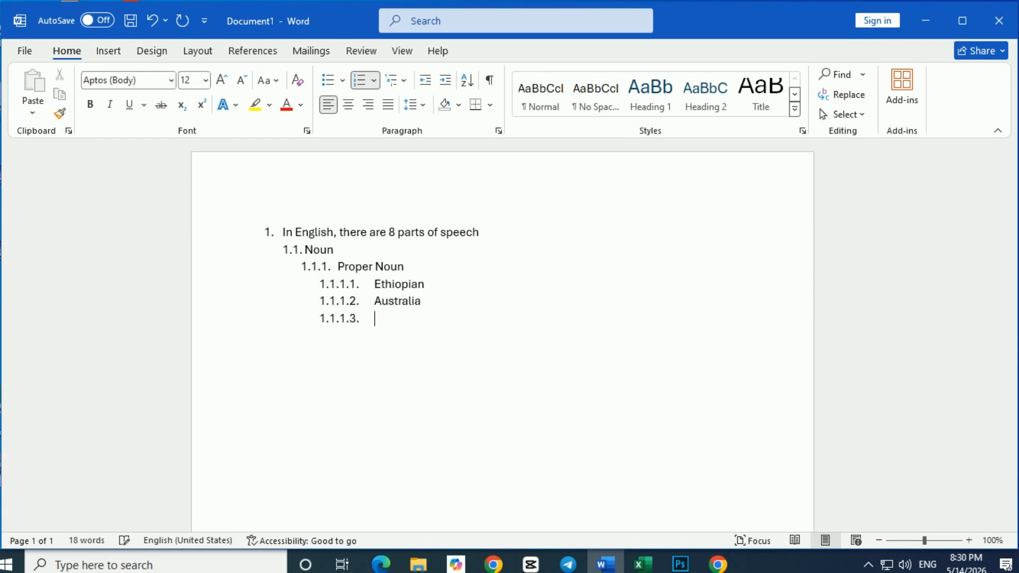
Enter a person's first name as item 1.1.1.3. and add an empty level 3 item, 1.1.2., below it.
text(Yosef)
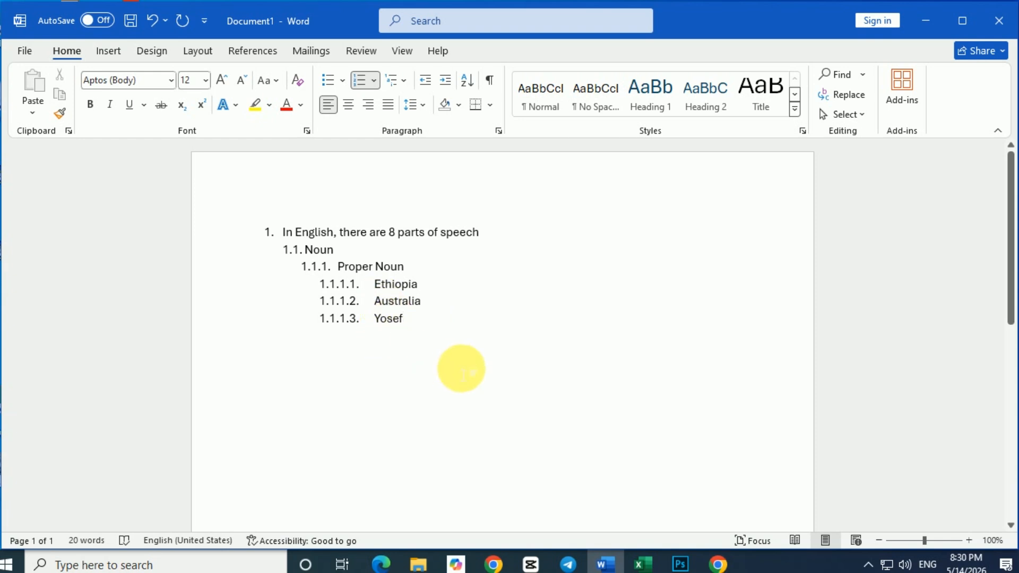
key(Return)
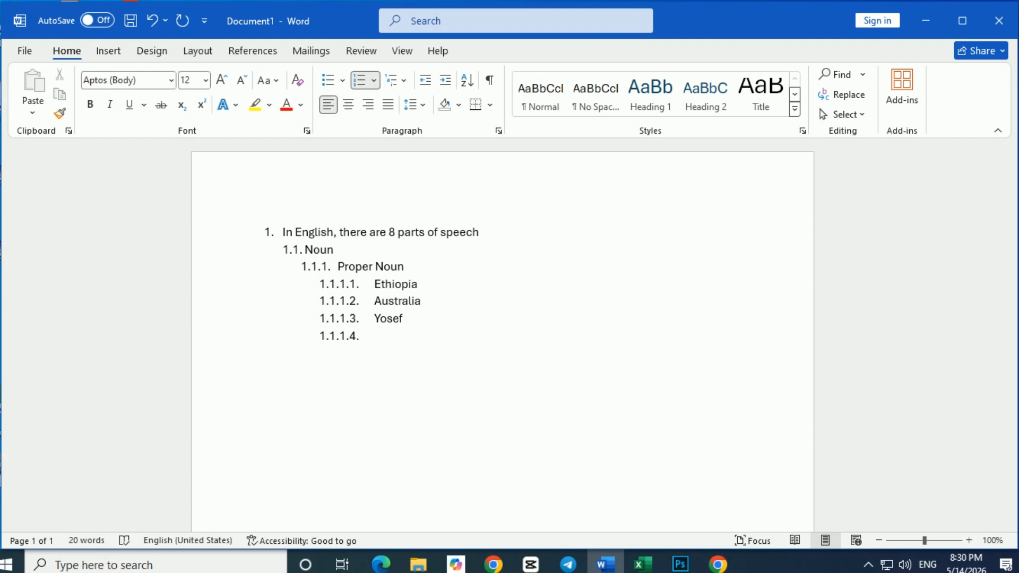
key(shift+Tab)
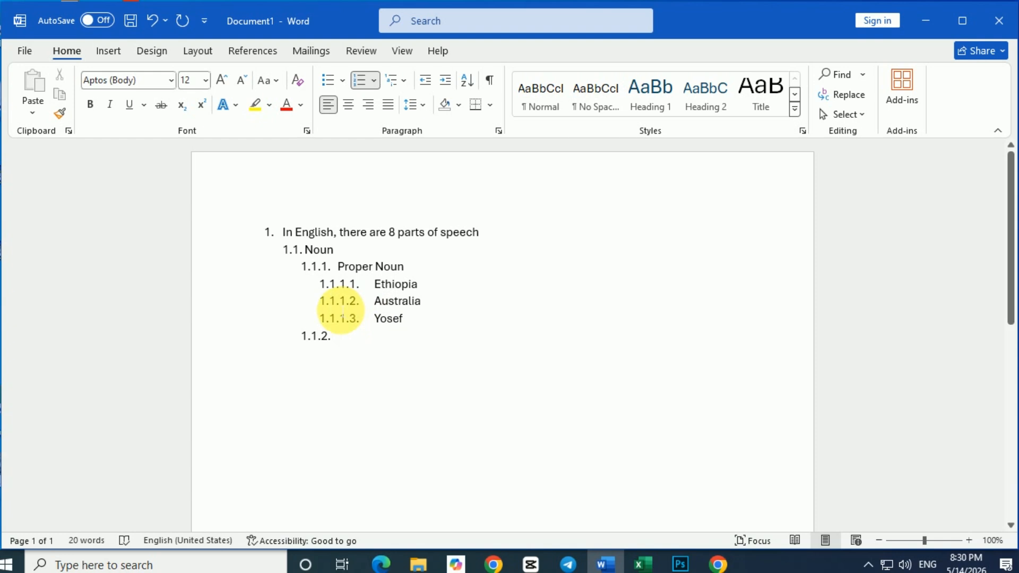
Try indenting the level 4 and level 3 numbers further, and undo both indents.
click(342, 314)
key(Tab)
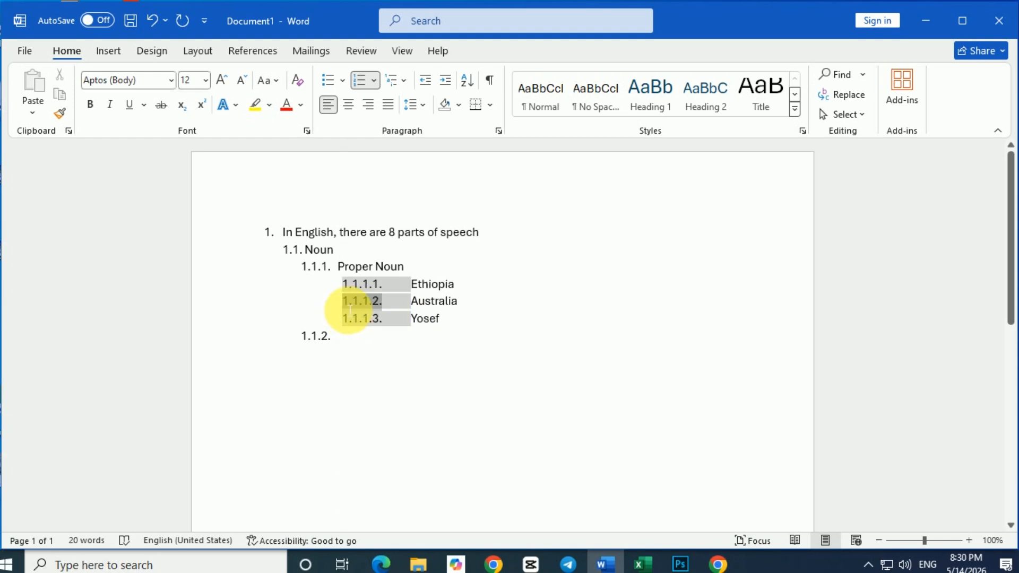
click(325, 267)
drag(328, 267, 355, 268)
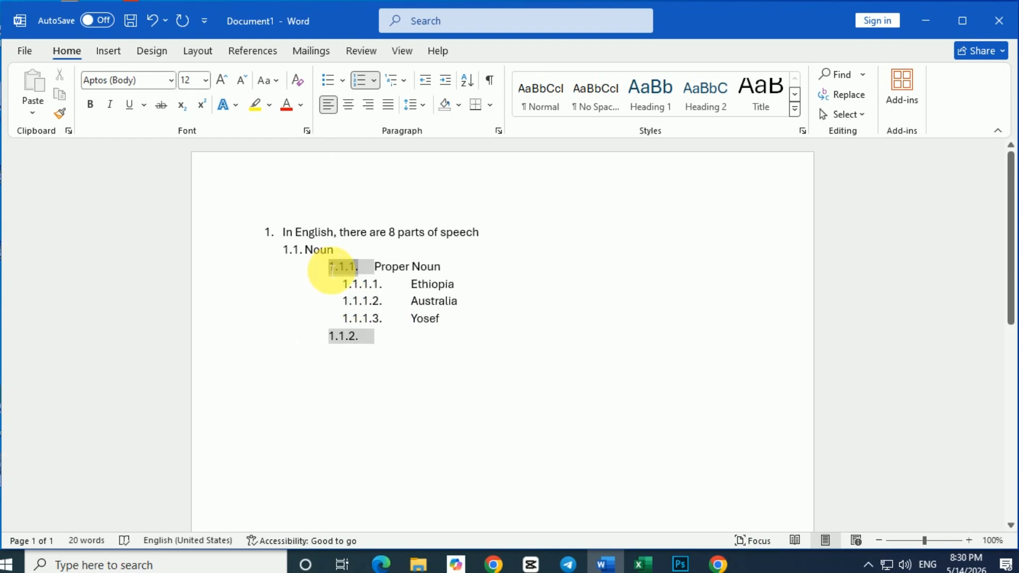
click(153, 21)
click(153, 21)
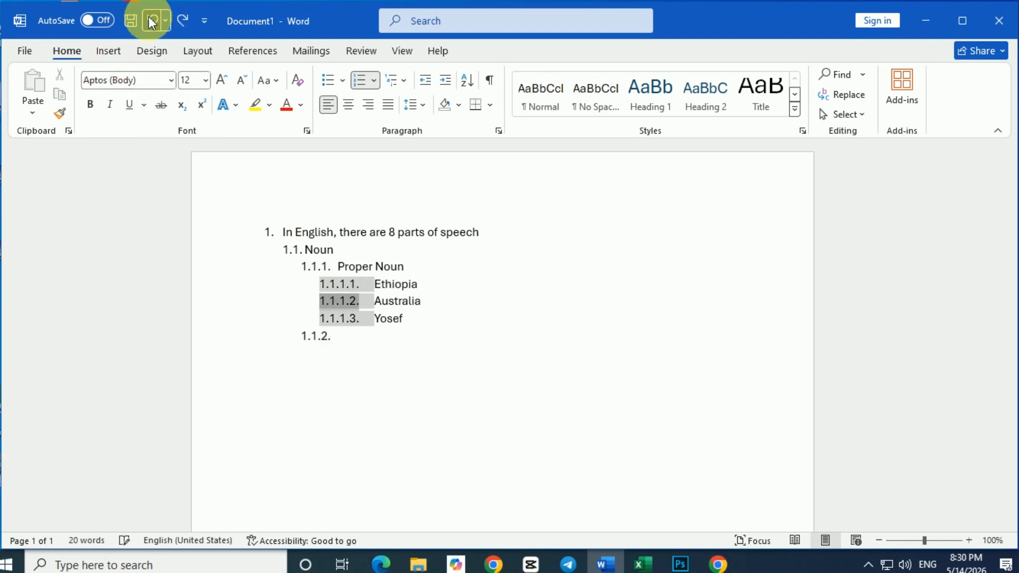
Enter "Common Noun" as the text of item 1.1.2. and add an empty item below it.
click(350, 337)
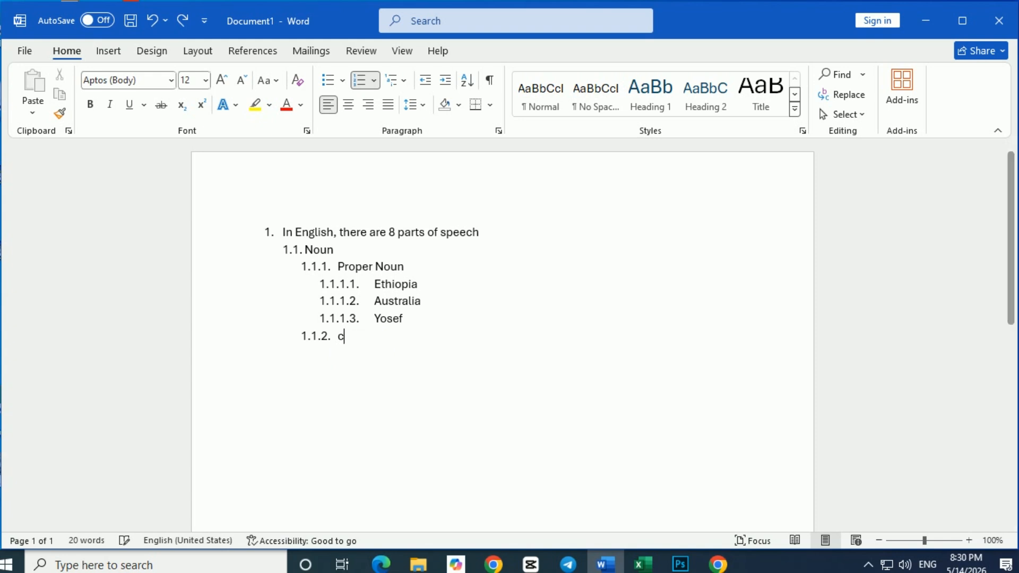
text(Common Noun)
key(Return)
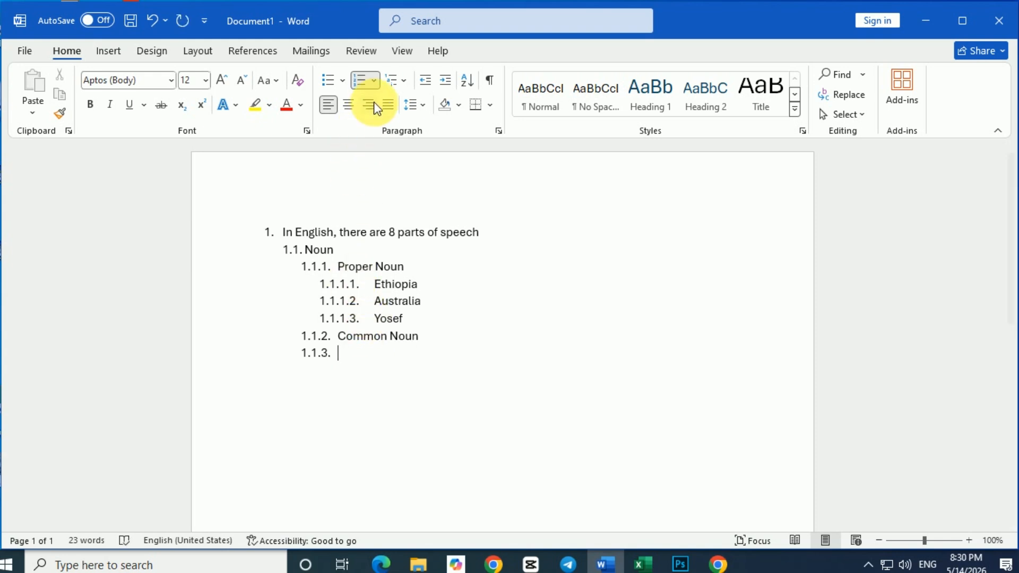
Change the empty item below "Common Noun" to list level 4 and enter "Country" and "City" as consecutive items.
click(374, 81)
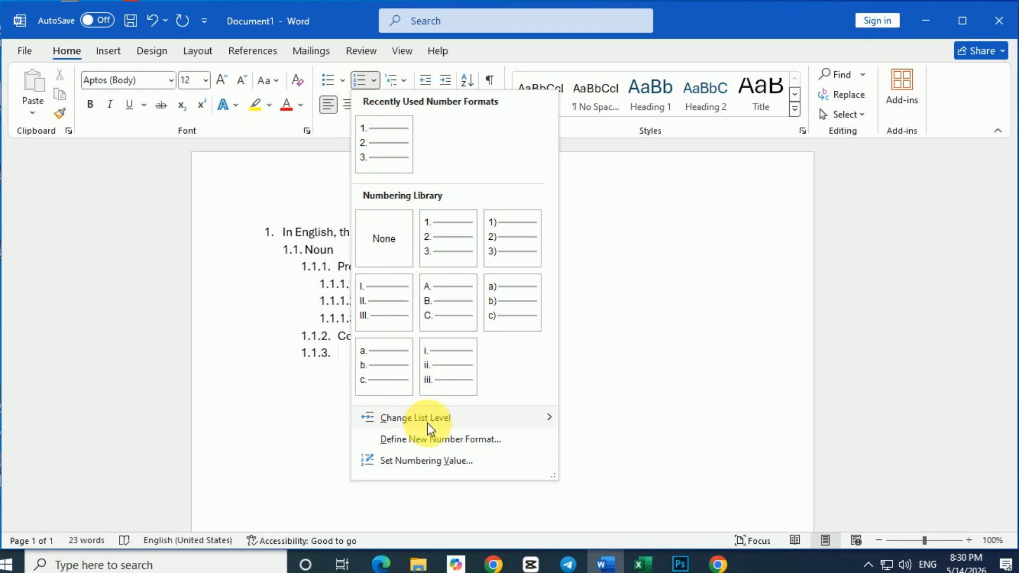
mouse_move(458, 418)
click(620, 389)
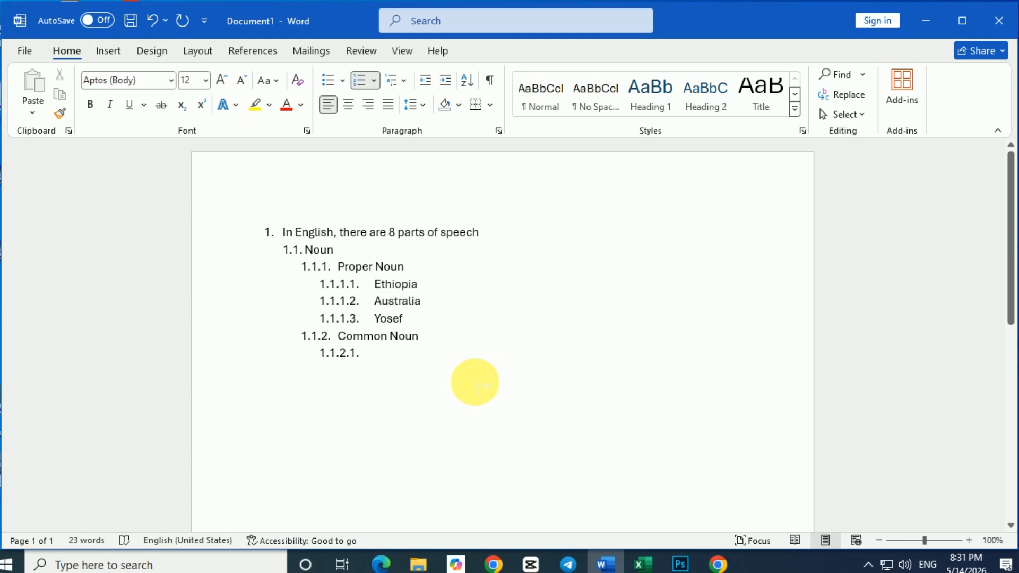
text(country)
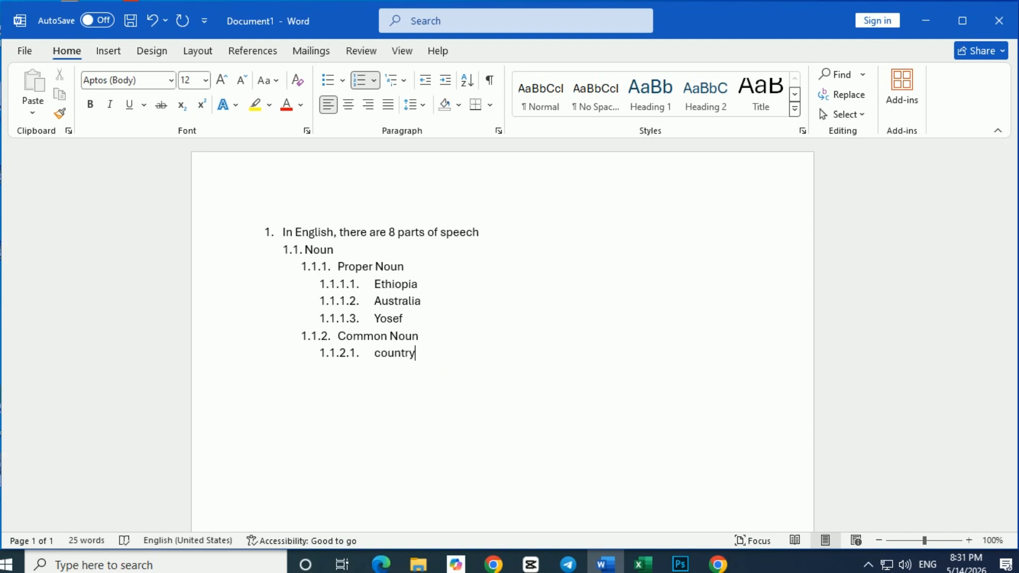
key(Return)
text(city)
key(Return)
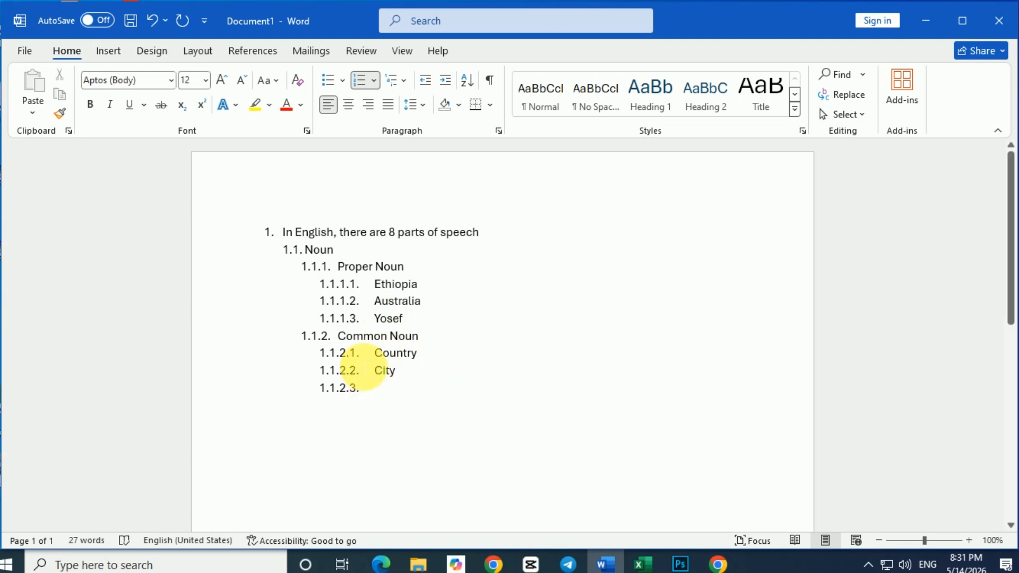
Change the empty item below "City" to list level 5 and enter "Melbourne" and "Toronto" as consecutive items.
click(373, 81)
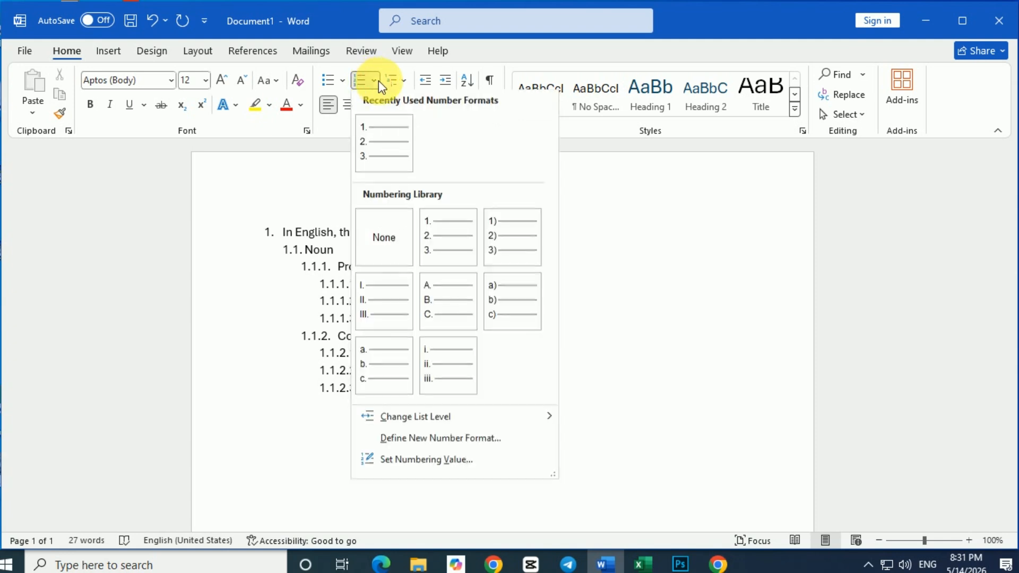
mouse_move(503, 418)
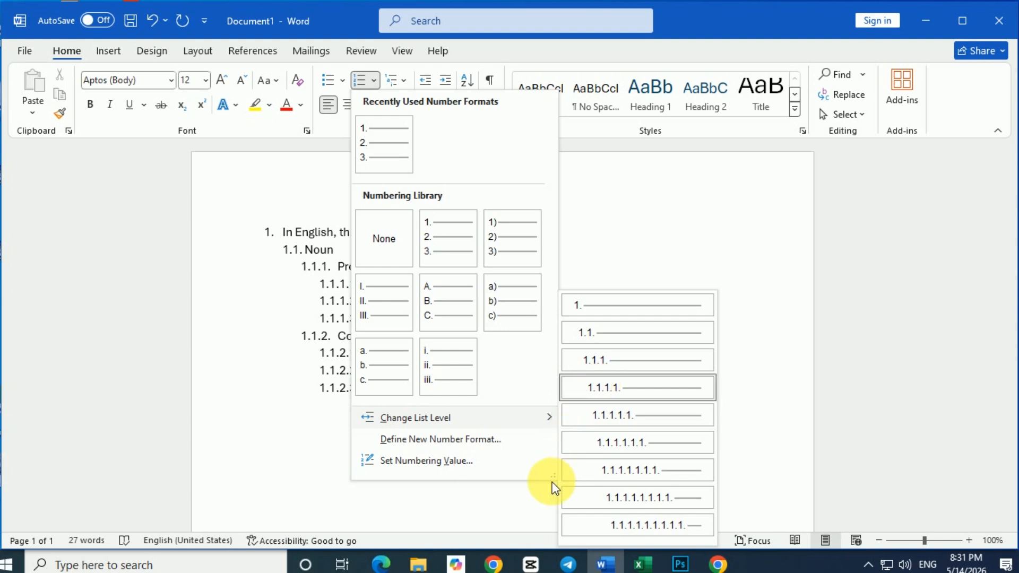
click(631, 419)
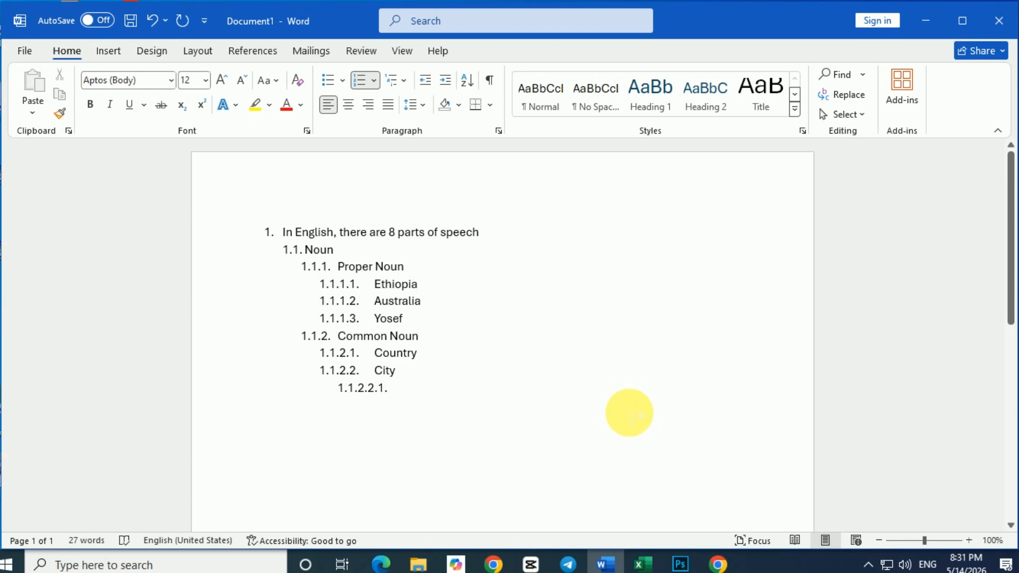
text(Melbourne)
key(Return)
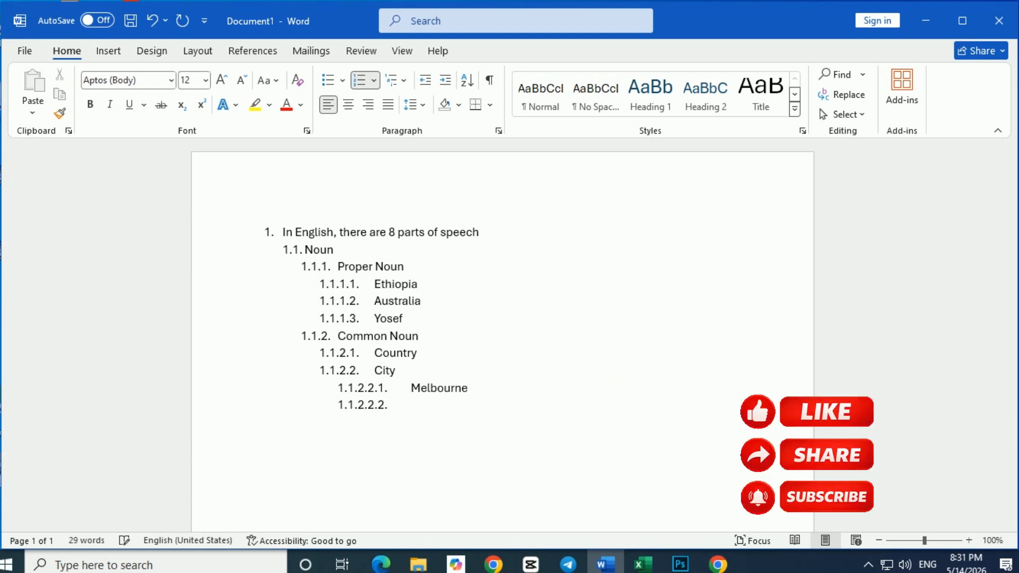
text(t)
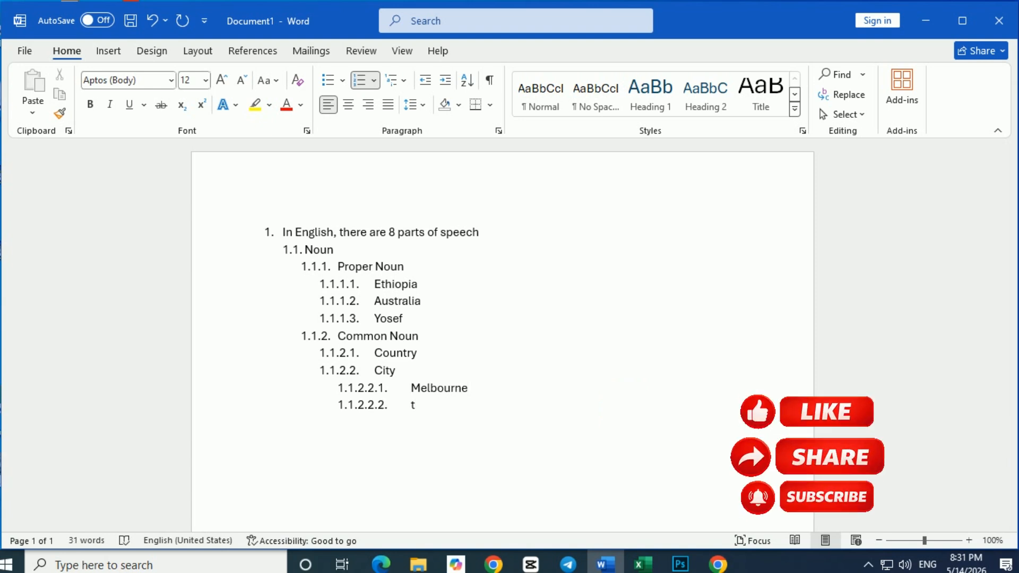
text(oronto)
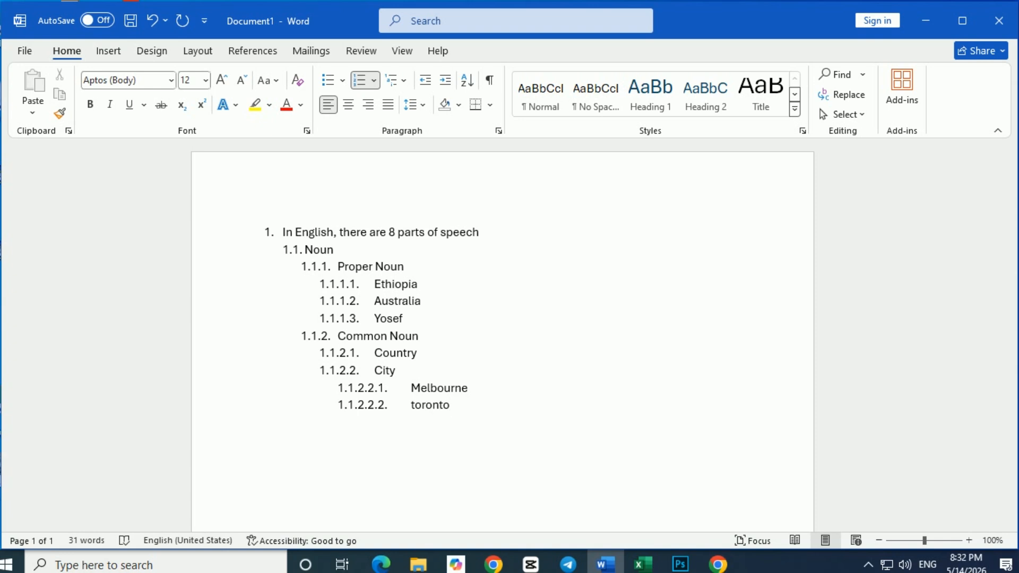
Below "Toronto", add level 3 items "Abstract Noun", "Concrete Noun", "Countable Noun", "Non-Countable Noun", "Collective Noun" and "Compound Noun".
key(Return)
key(shift+Tab)
key(shift+Tab)
text(Abstract Noun Concrete Noun Countable Noun Non-Countable Noun Collective Noun Compound Noun)
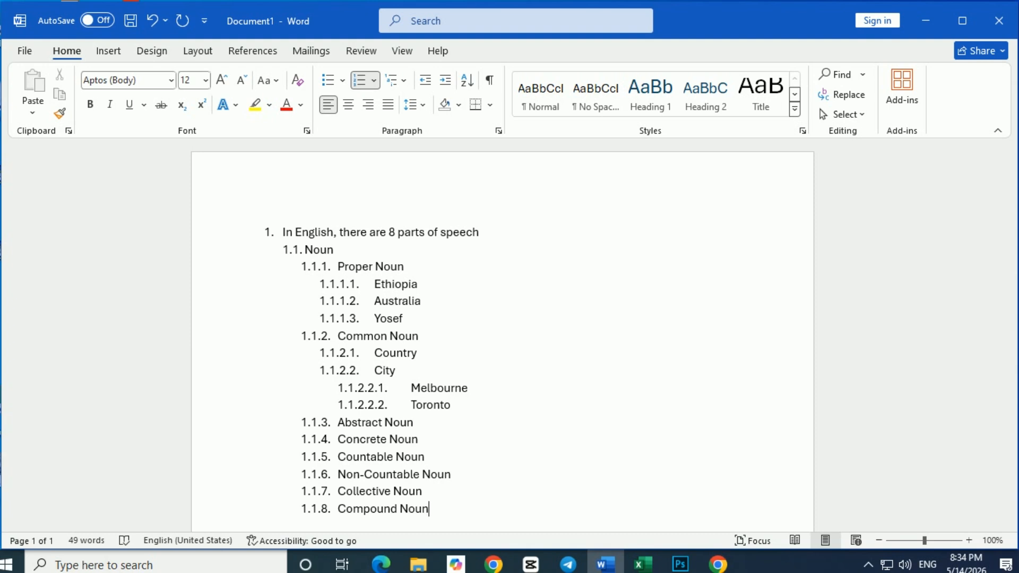
Below "Compound Noun", add the level 2 items "Pronoun", "Verb", "Adjective" and "Adverb" as 1.2. to 1.5.
scroll(422, 350, down, 1)
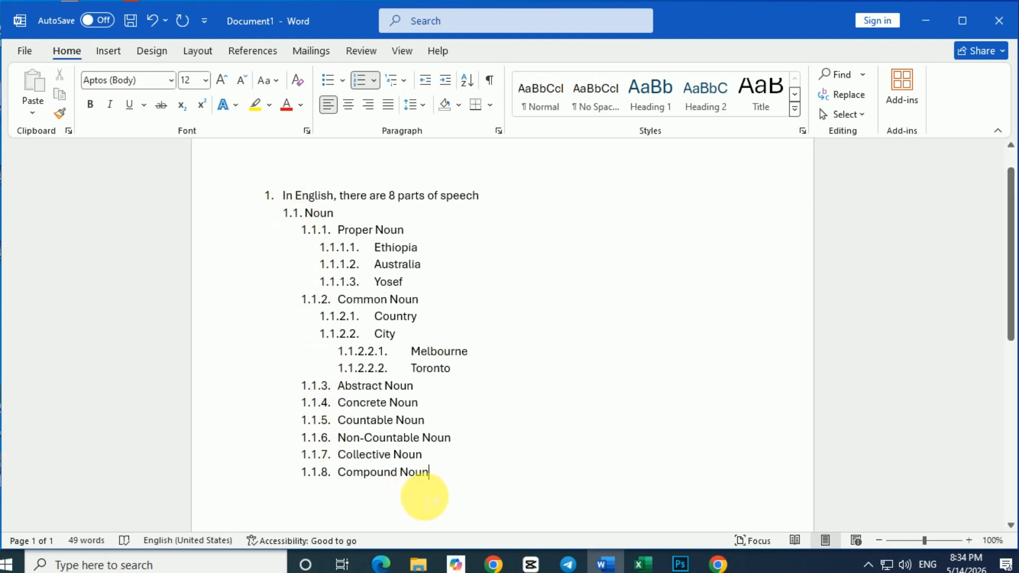
key(Return)
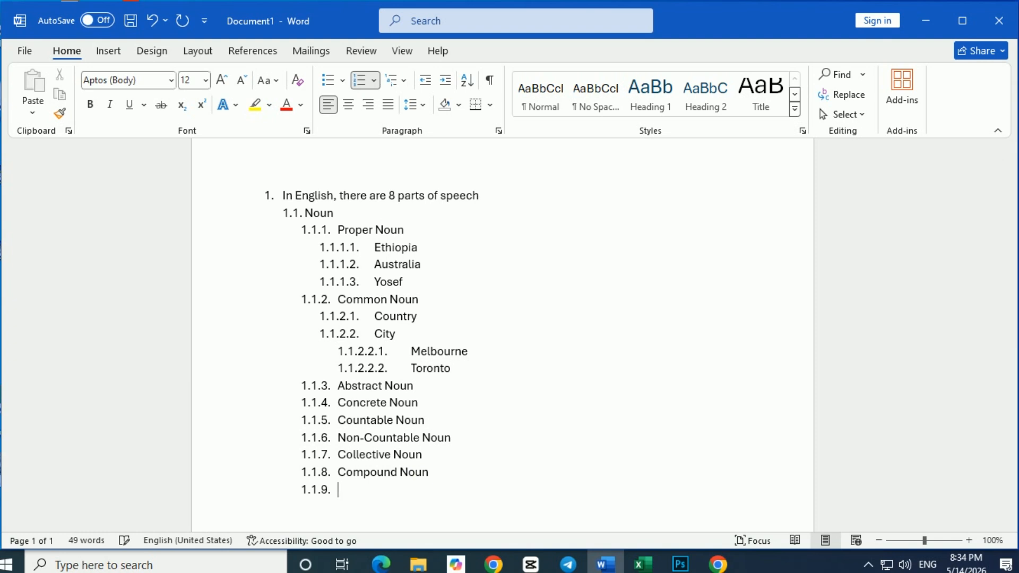
key(shift+Tab)
text(rb)
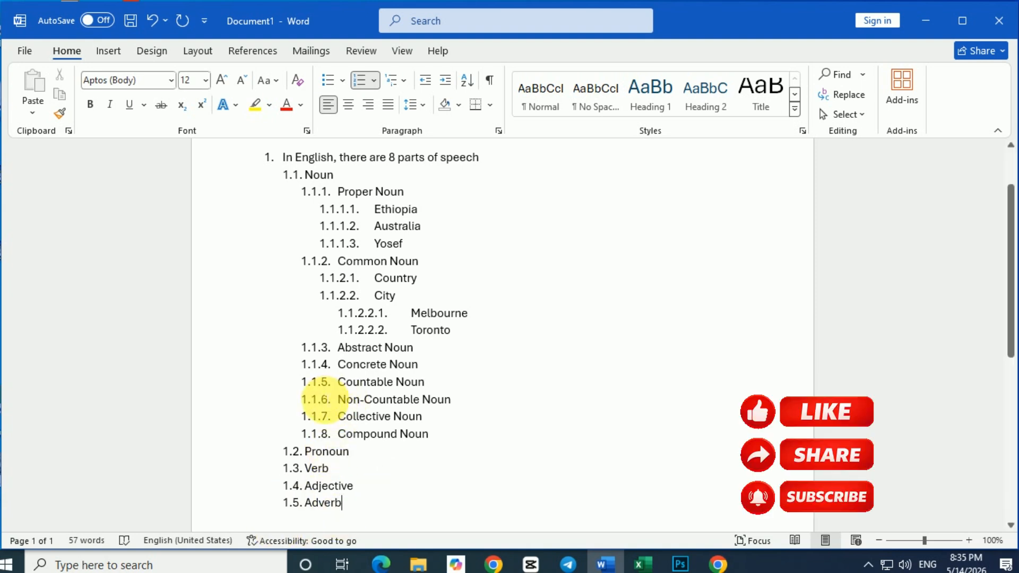
Increase the indent of all level 3, level 5 and level 4 numbers in the list by one step each.
click(322, 401)
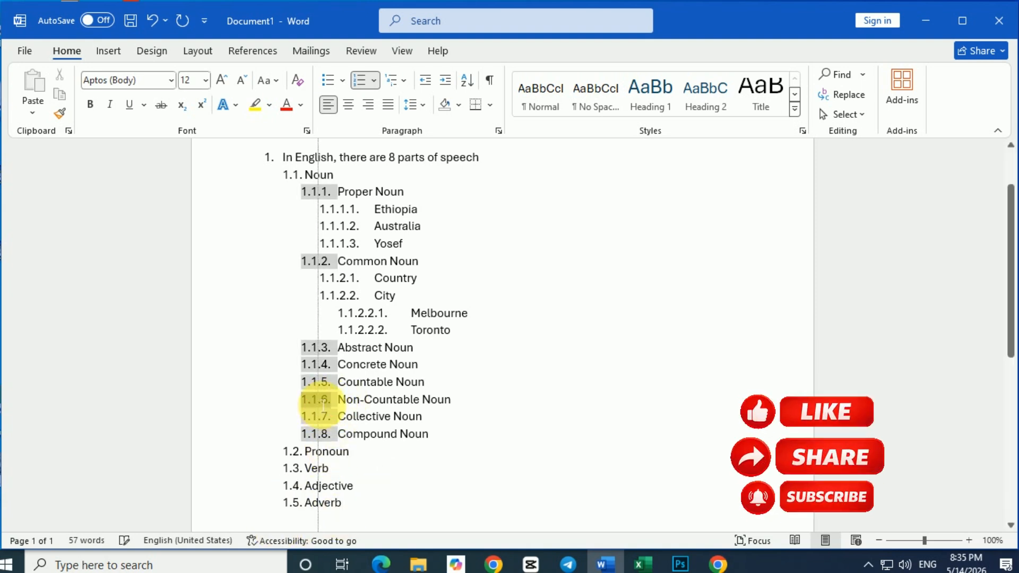
key(Tab)
click(369, 330)
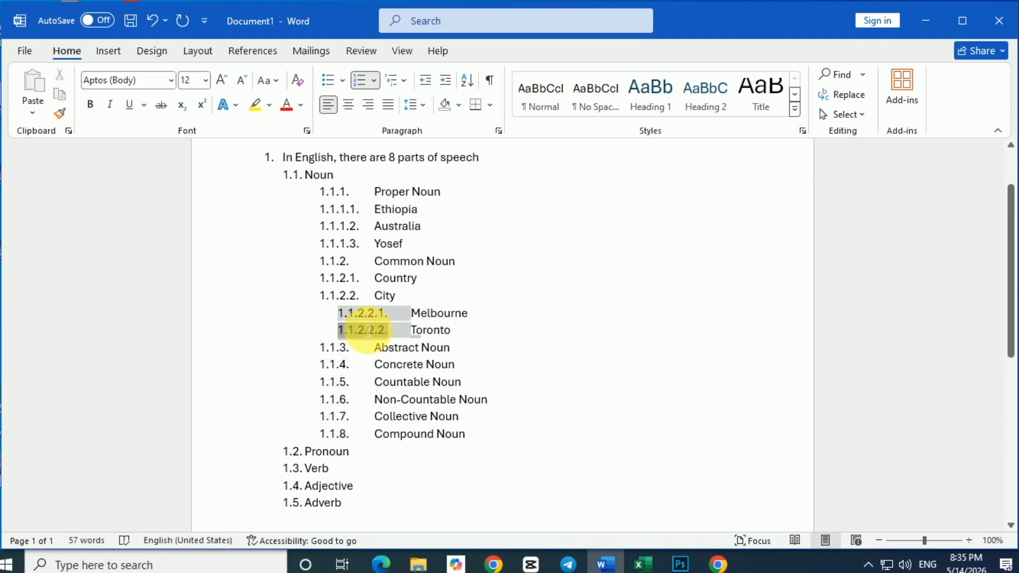
key(Tab)
click(344, 287)
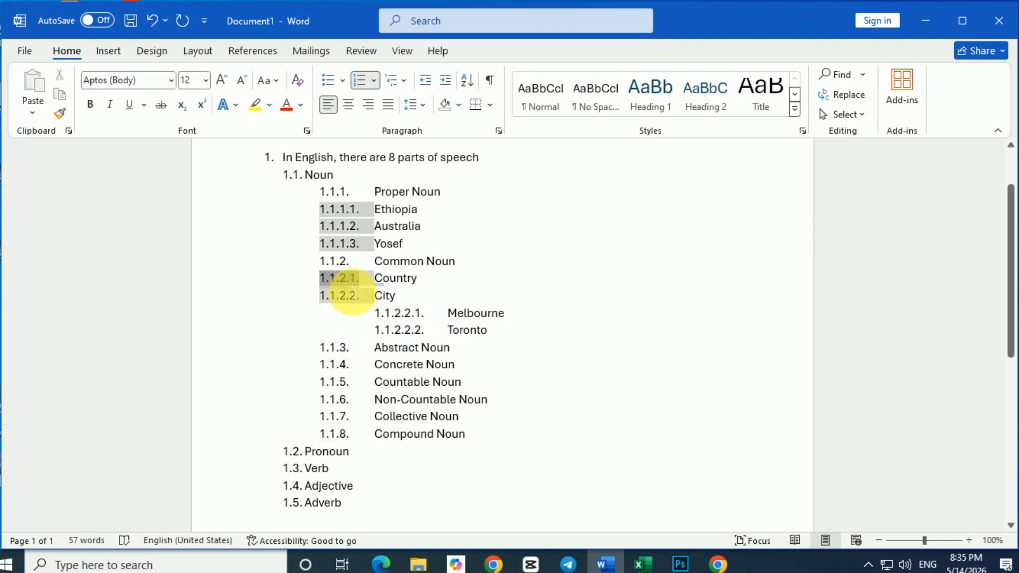
key(Tab)
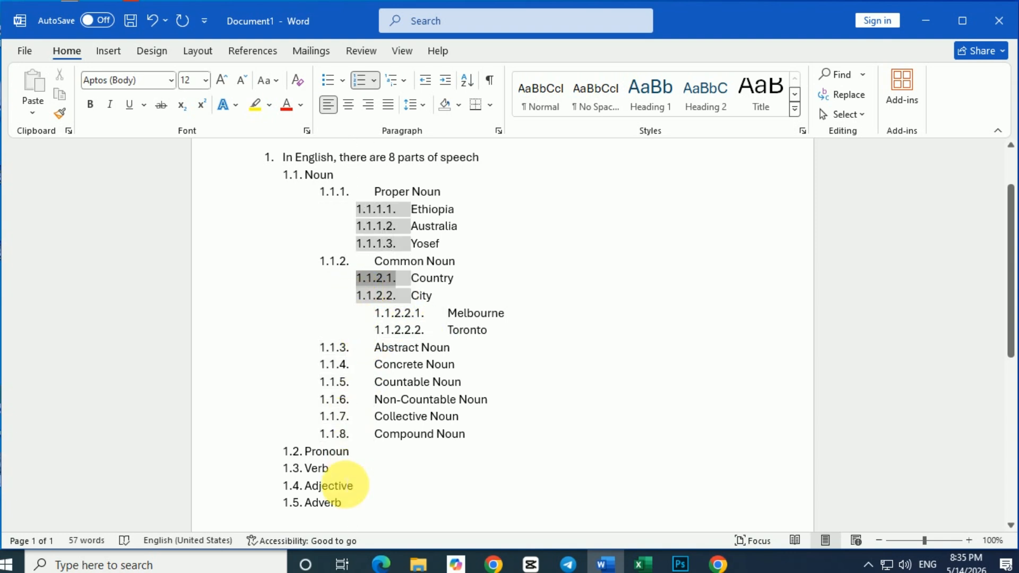
Select the entire list from "In English, there are 8 parts of speech" through "Adverb".
drag(364, 524, 295, 97)
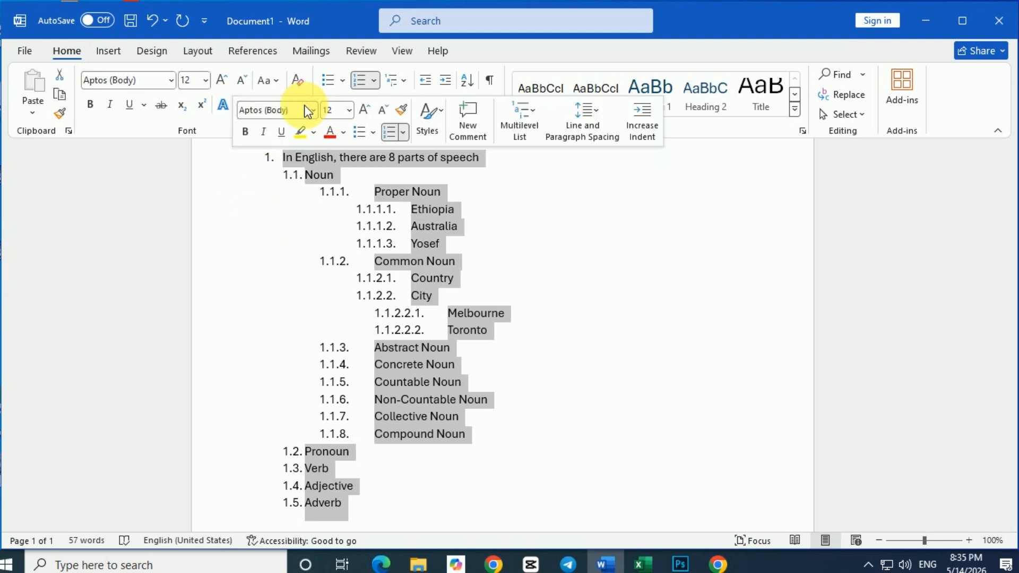